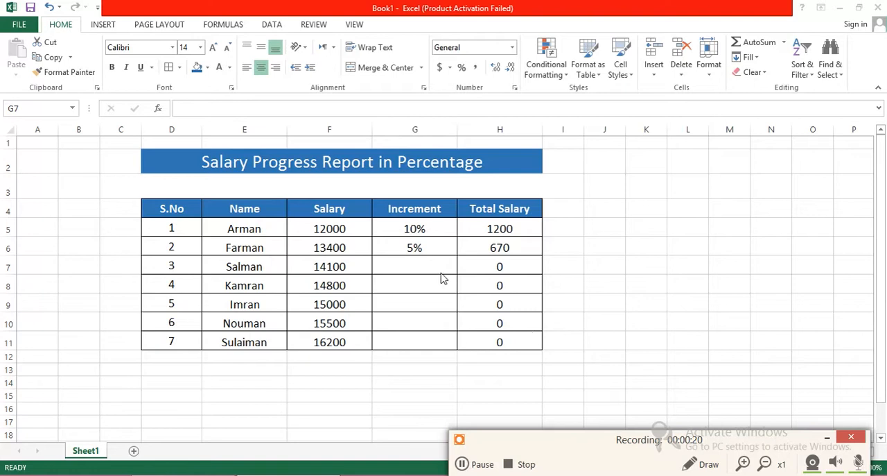
{"action": "left_click", "coordinate": [416, 244]}
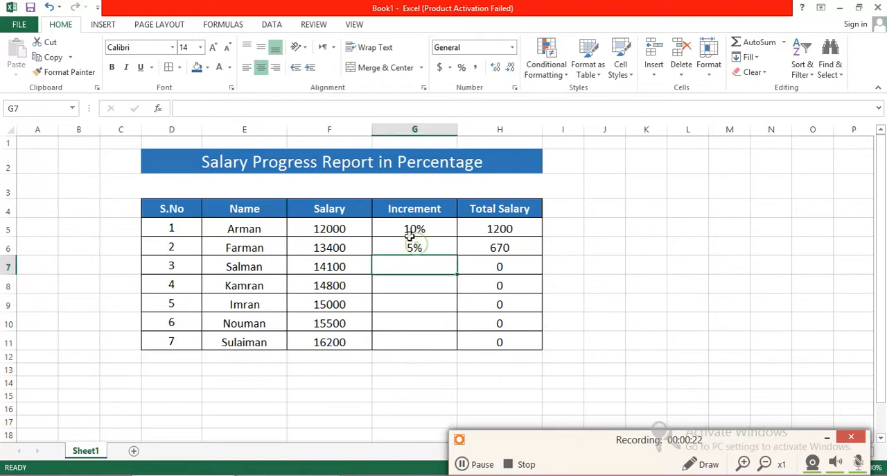
{"action": "left_click", "coordinate": [358, 228]}
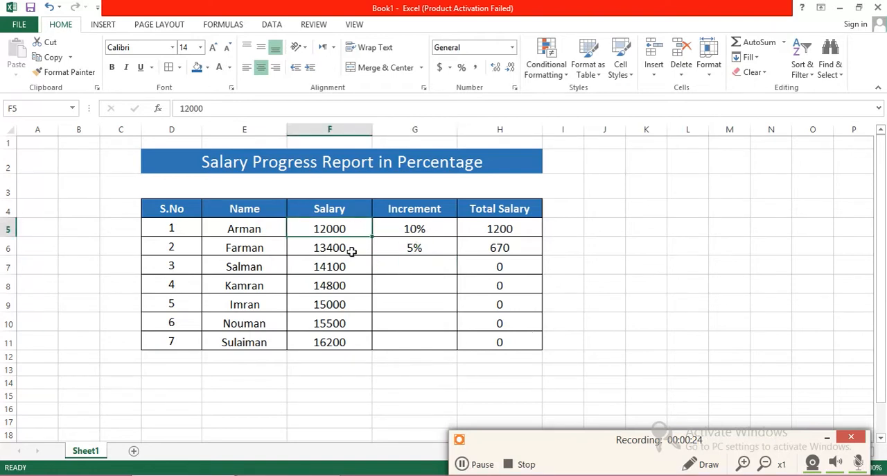
{"action": "left_click", "coordinate": [390, 228]}
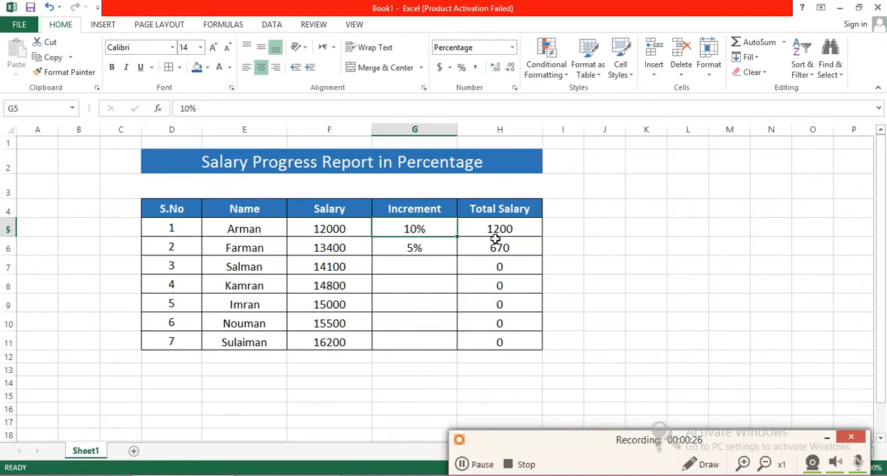
Step: Clear the existing values from the Increment and Total Salary columns, G5 through H11
{"action": "left_click", "coordinate": [525, 343]}
{"action": "left_click_drag", "start_coordinate": [500, 271], "coordinate": [411, 229]}
{"action": "key", "text": "Delete"}
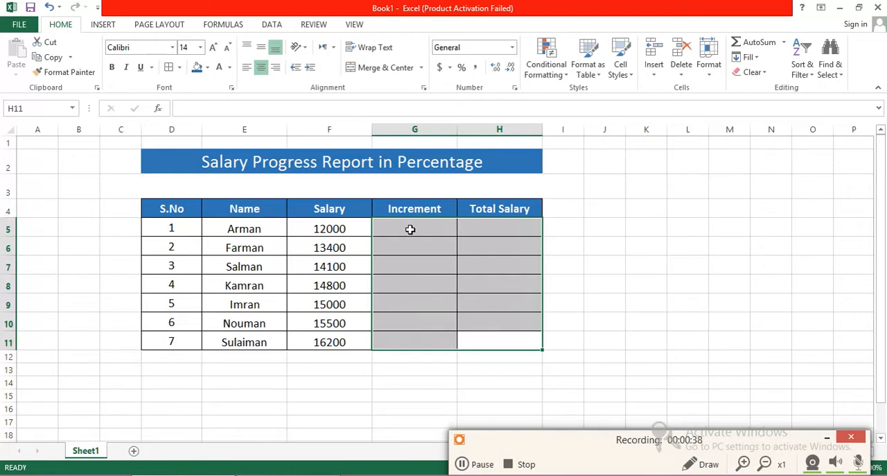
Step: Enter an increment of 10% for the first employee in G5
{"action": "left_click", "coordinate": [410, 230]}
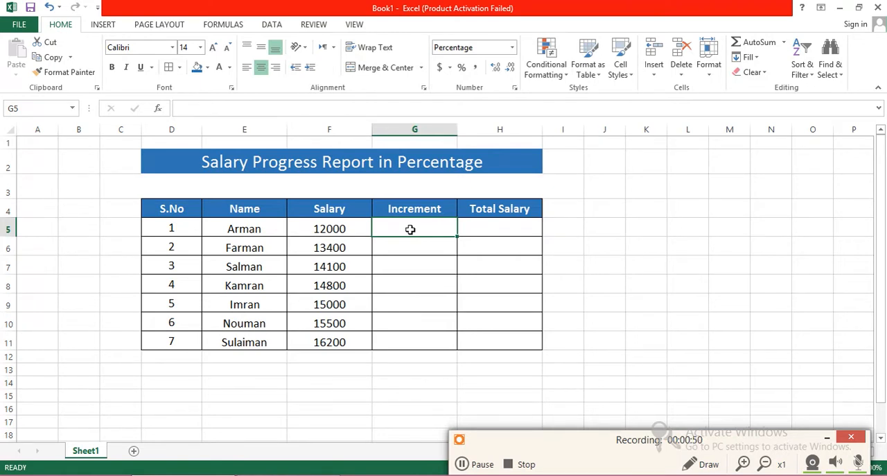
{"action": "type", "text": "10"}
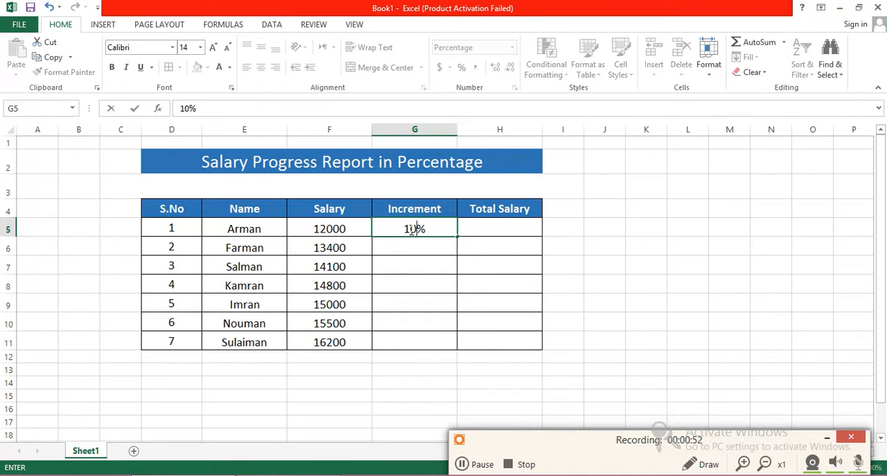
{"action": "key", "text": "Tab"}
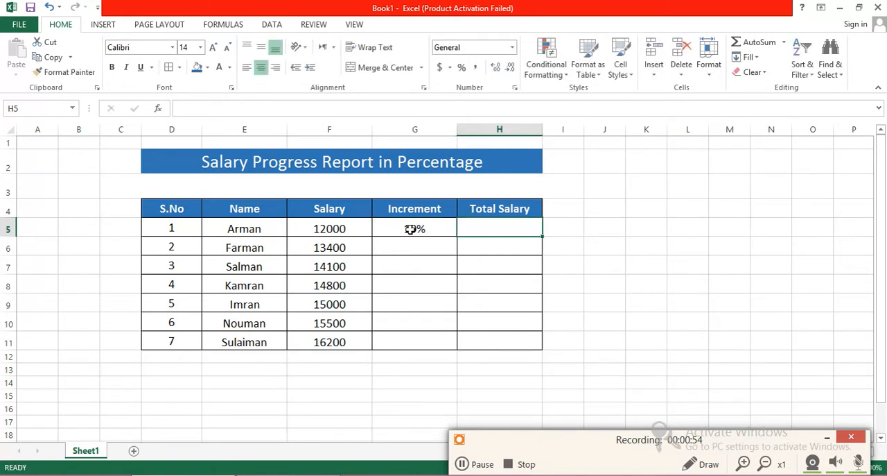
Step: Enter the formula =F5*G5 in Total Salary cell H5 to multiply the salary by the increment
{"action": "type", "text": "="}
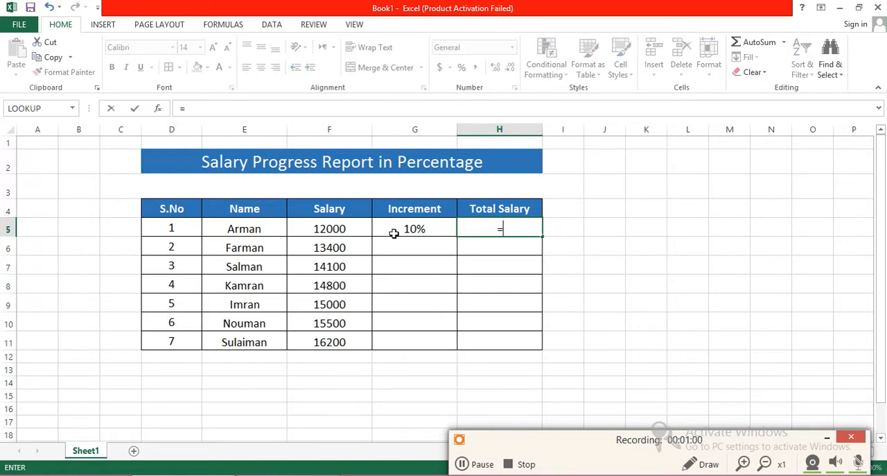
{"action": "left_click", "coordinate": [353, 228]}
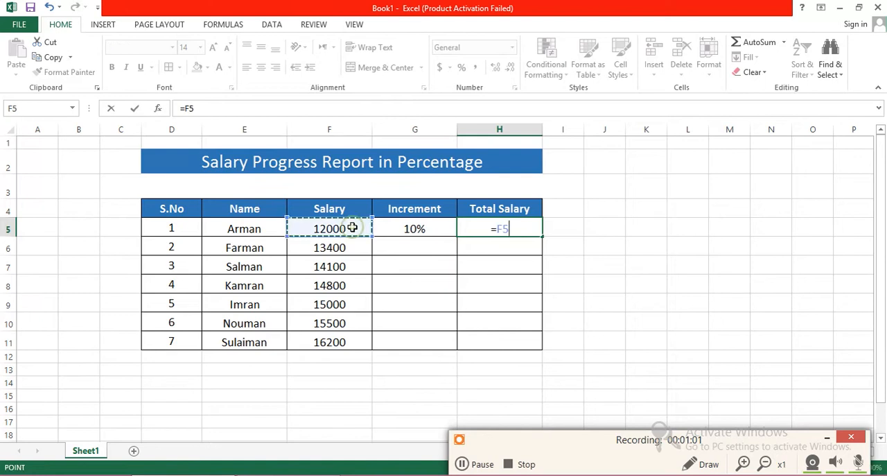
{"action": "type", "text": "*"}
{"action": "left_click", "coordinate": [418, 226]}
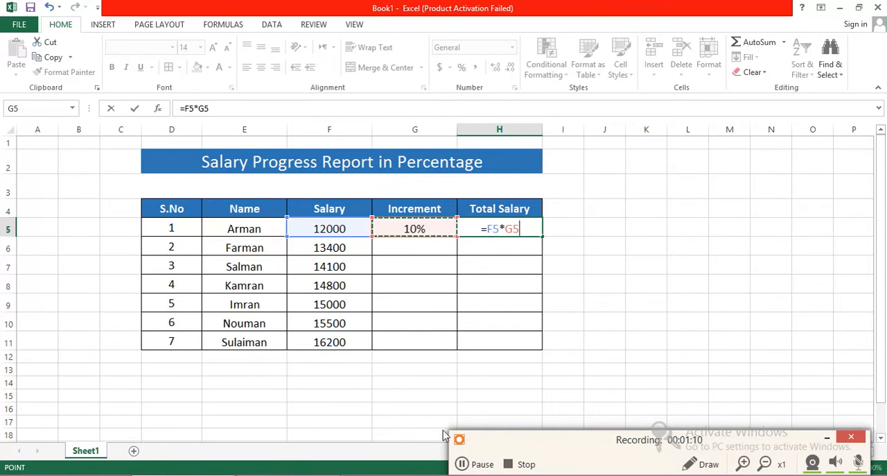
{"action": "left_click", "coordinate": [463, 463]}
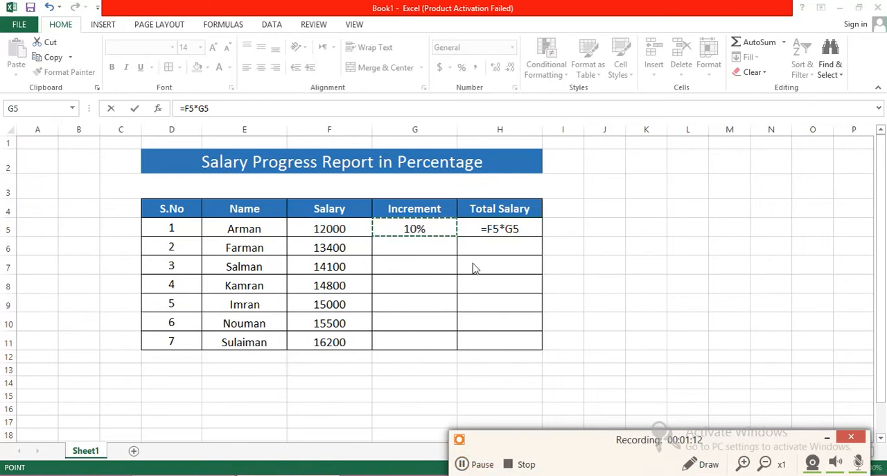
{"action": "double_click", "coordinate": [523, 228]}
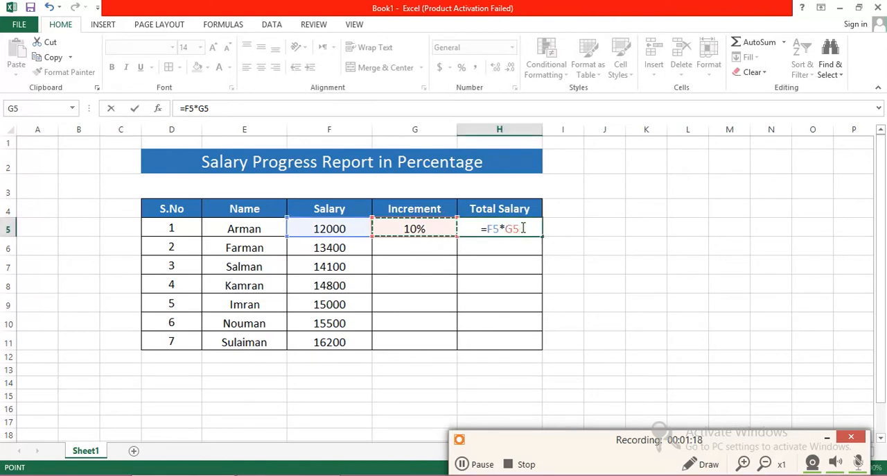
{"action": "key", "text": "ctrl+Return"}
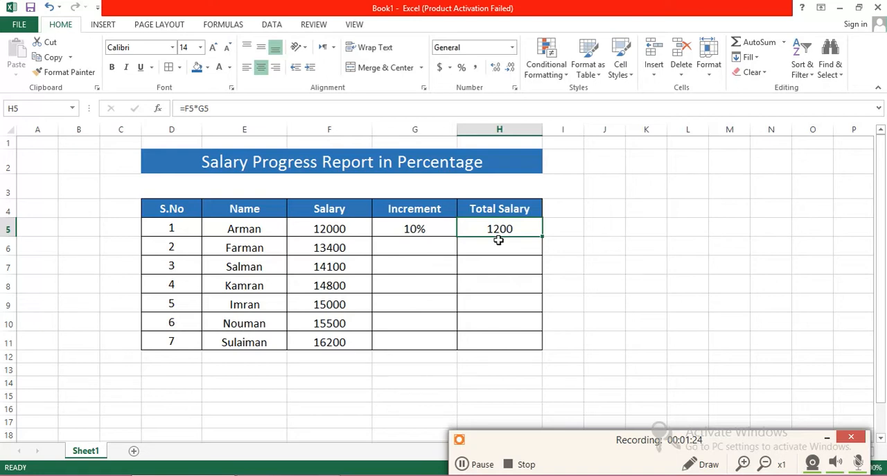
Step: Extend the formula in H5 to =F5*G5+F5 so the base salary is added to the increment
{"action": "left_click", "coordinate": [226, 109]}
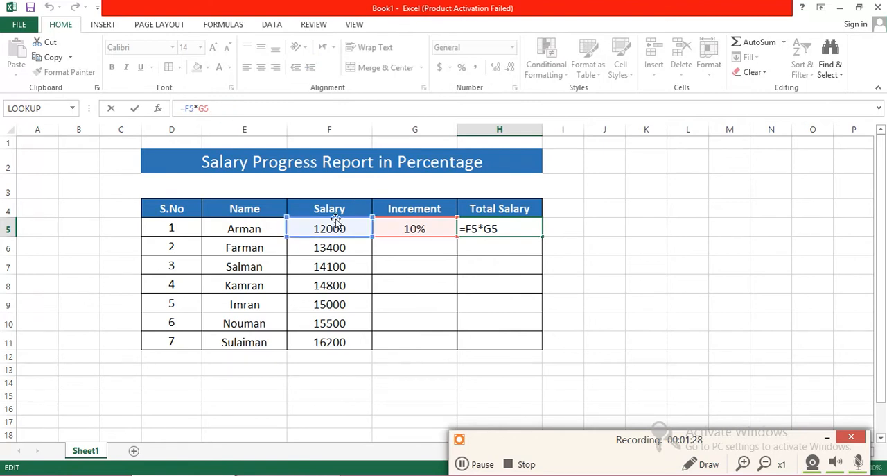
{"action": "type", "text": "+"}
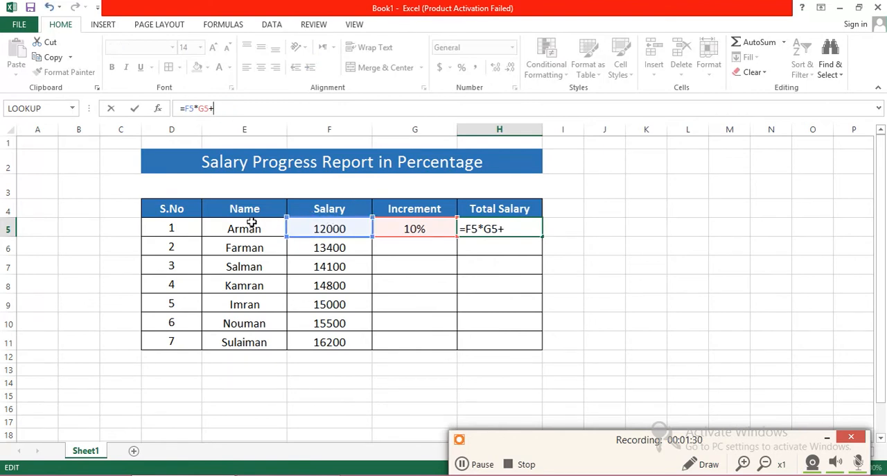
{"action": "left_click", "coordinate": [330, 231]}
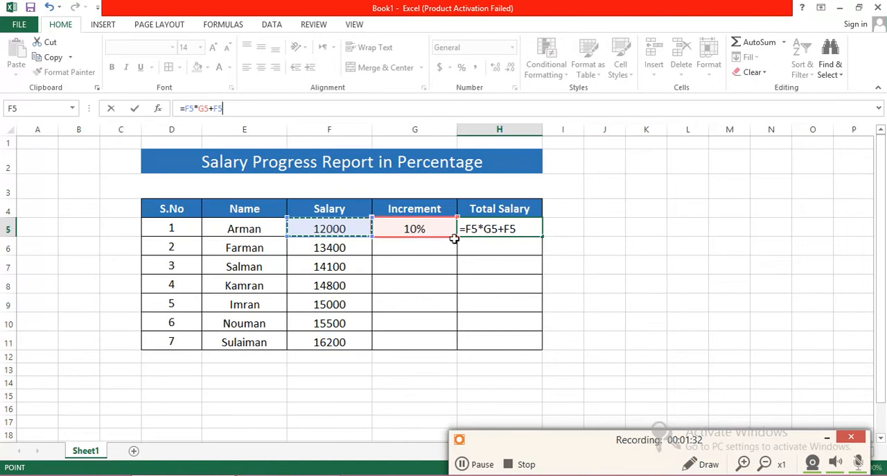
{"action": "key", "text": "Return"}
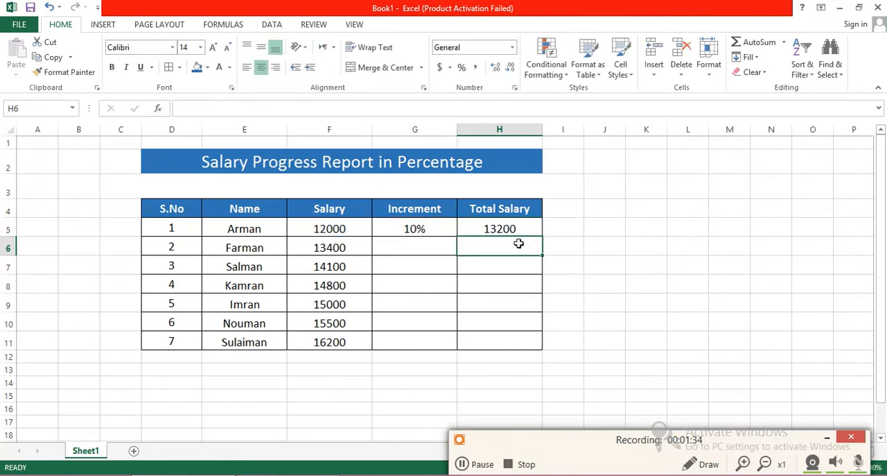
Step: Try filling the Total Salary formula from H5 down through H11, and undo the fill after inspecting the copied formulas
{"action": "left_click", "coordinate": [498, 229]}
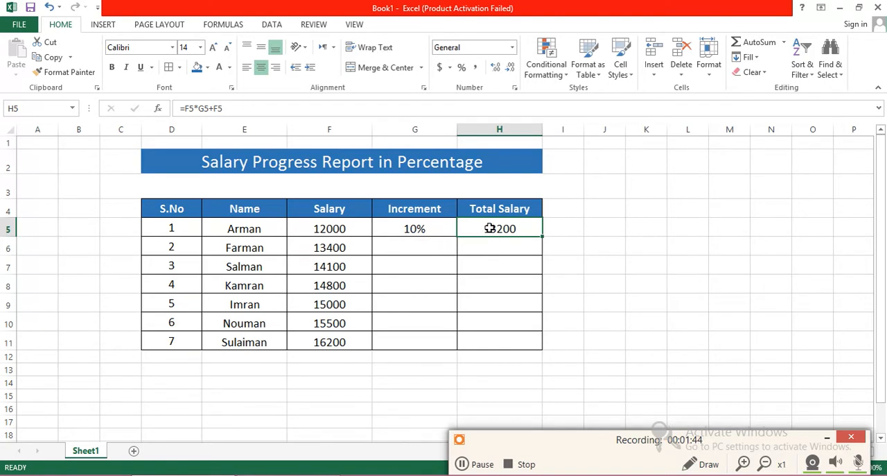
{"action": "left_click_drag", "start_coordinate": [546, 238], "coordinate": [538, 341]}
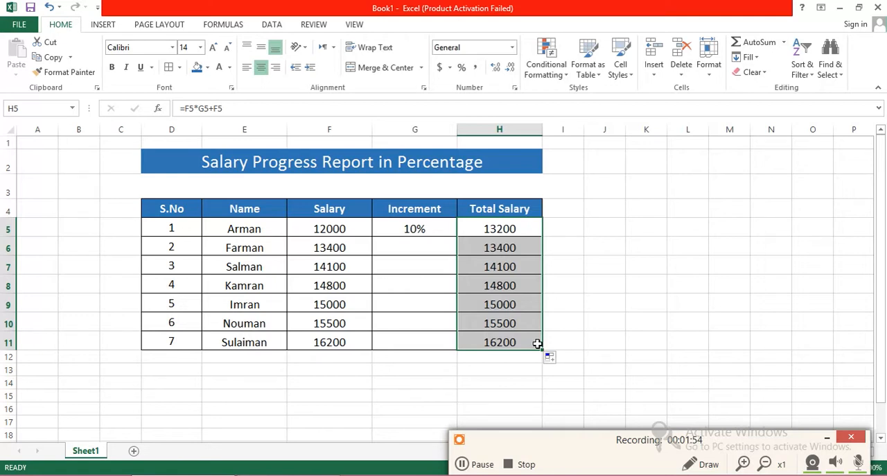
{"action": "left_click", "coordinate": [565, 229]}
{"action": "left_click", "coordinate": [515, 228]}
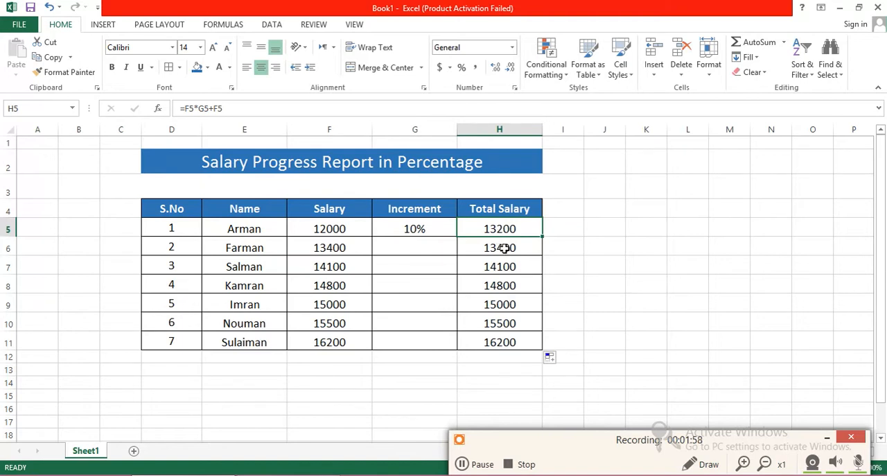
{"action": "left_click", "coordinate": [504, 248]}
{"action": "left_click", "coordinate": [504, 263]}
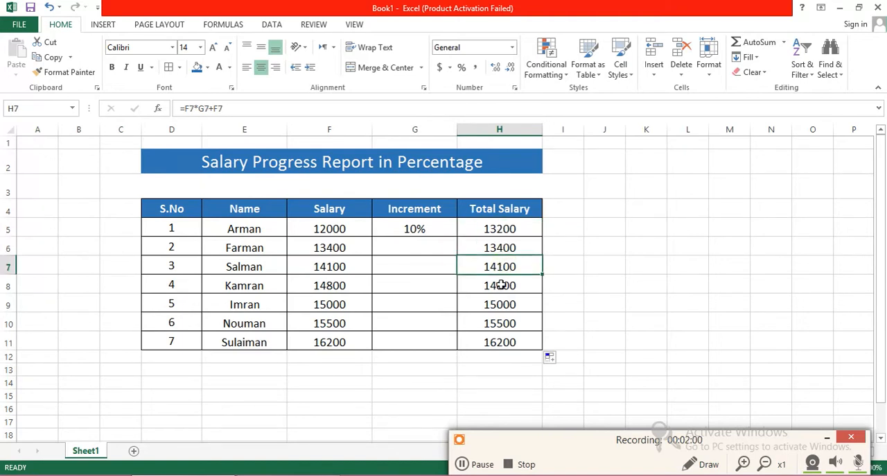
{"action": "left_click", "coordinate": [501, 285]}
{"action": "left_click", "coordinate": [501, 306]}
{"action": "left_click", "coordinate": [502, 323]}
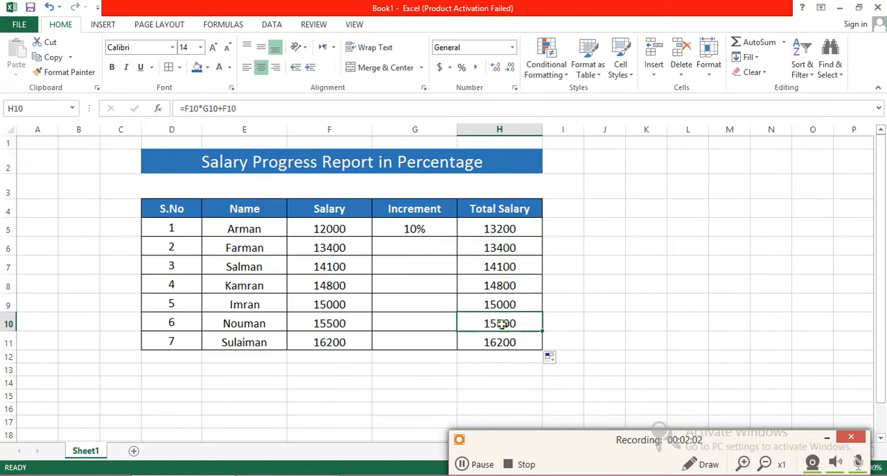
{"action": "left_click", "coordinate": [504, 339]}
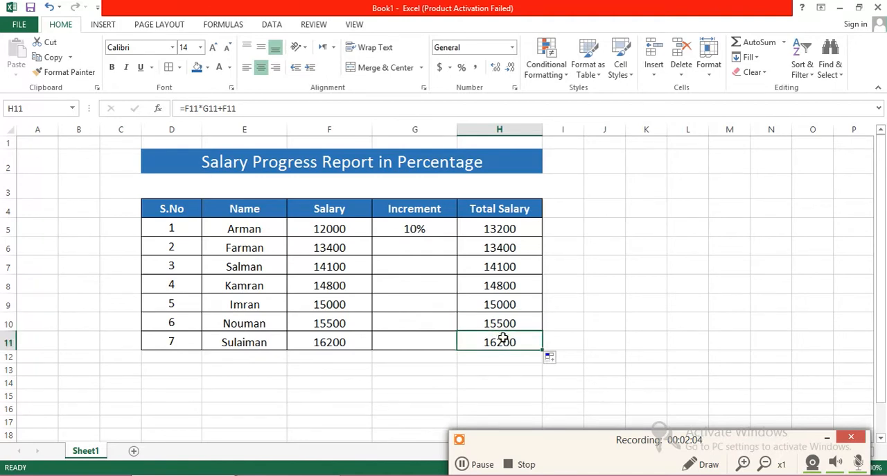
{"action": "key", "text": "ctrl+z"}
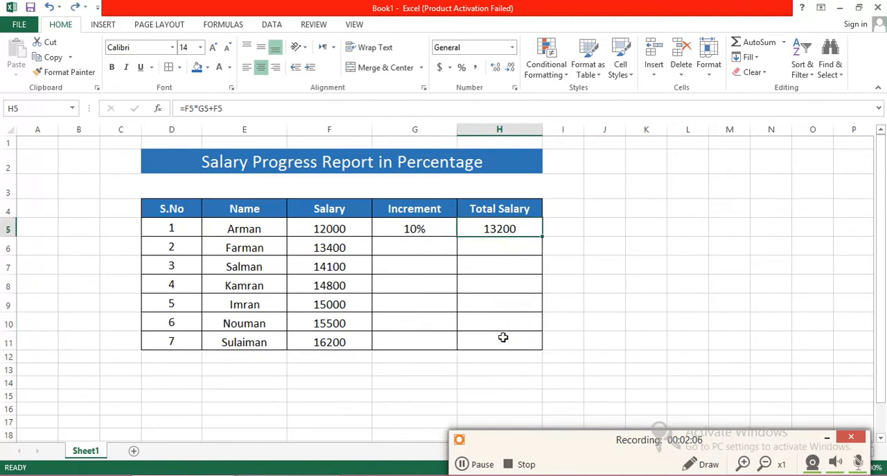
Step: Fill the Total Salary formula from H5 down through H11 for all remaining employees
{"action": "left_click", "coordinate": [504, 245]}
{"action": "left_click", "coordinate": [495, 228]}
{"action": "left_click_drag", "start_coordinate": [542, 237], "coordinate": [532, 332]}
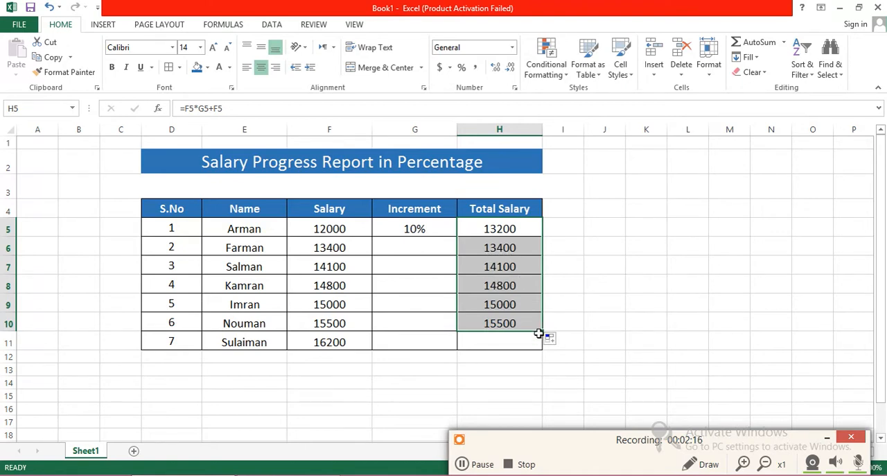
{"action": "left_click_drag", "start_coordinate": [544, 332], "coordinate": [541, 351]}
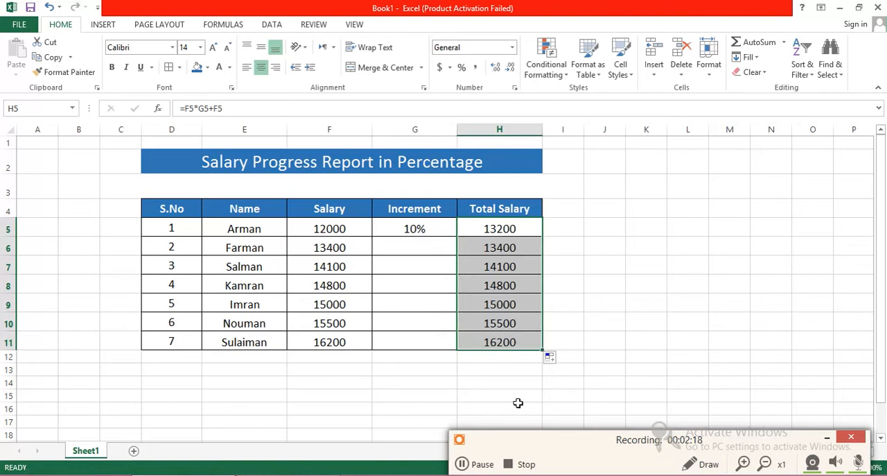
{"action": "left_click", "coordinate": [465, 466]}
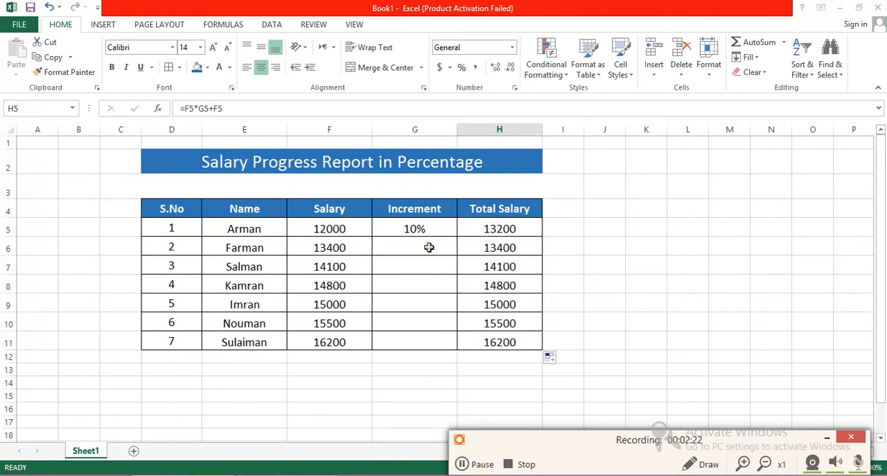
Step: Enter increments of 5% in G6 and 8% in G7 for the second and third employees
{"action": "left_click", "coordinate": [426, 226]}
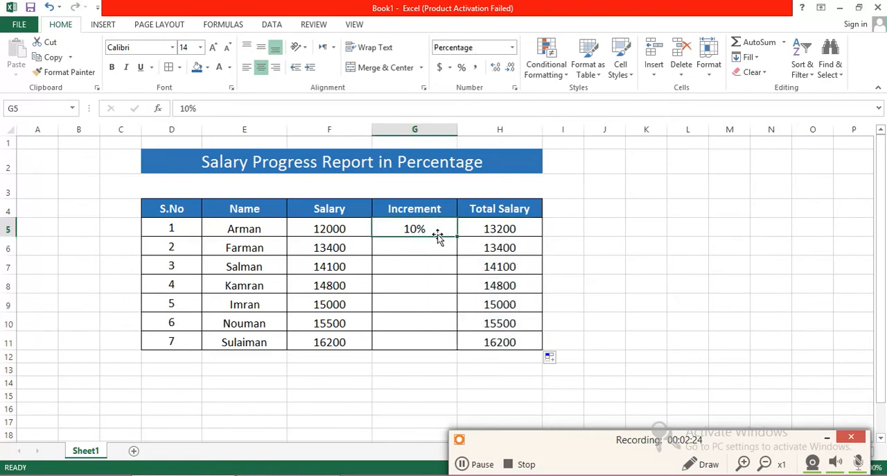
{"action": "left_click", "coordinate": [428, 245]}
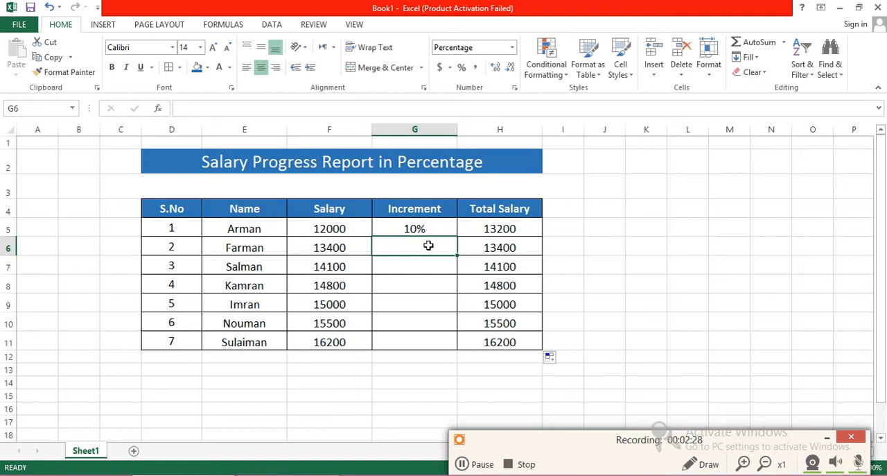
{"action": "type", "text": "5"}
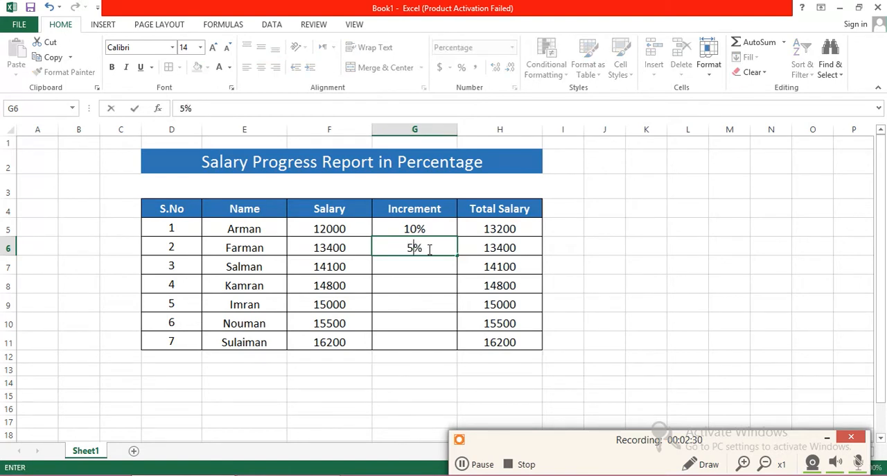
{"action": "left_click", "coordinate": [428, 265]}
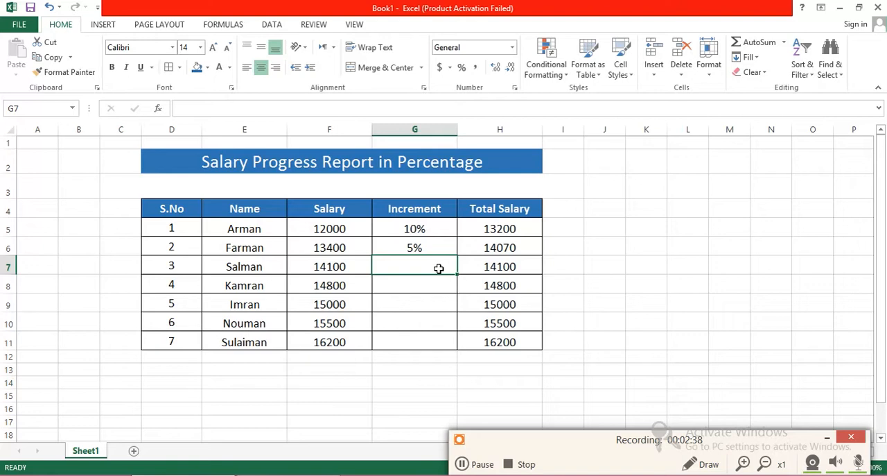
{"action": "type", "text": "8"}
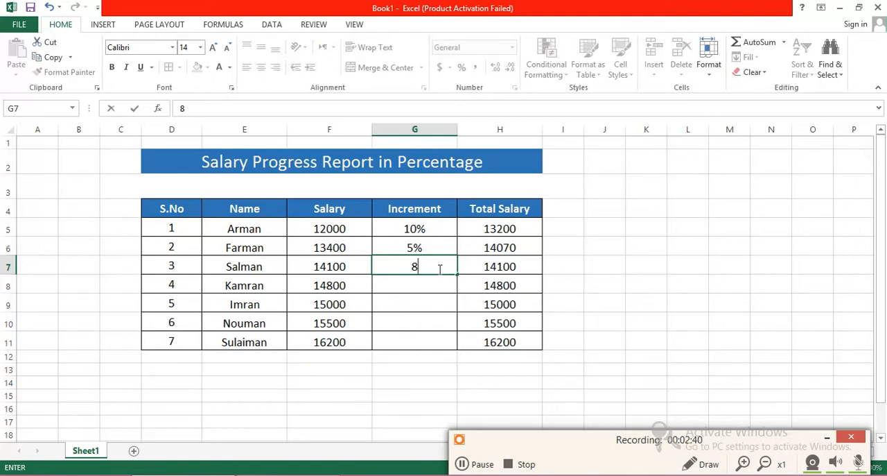
{"action": "type", "text": "%"}
{"action": "key", "text": "Return"}
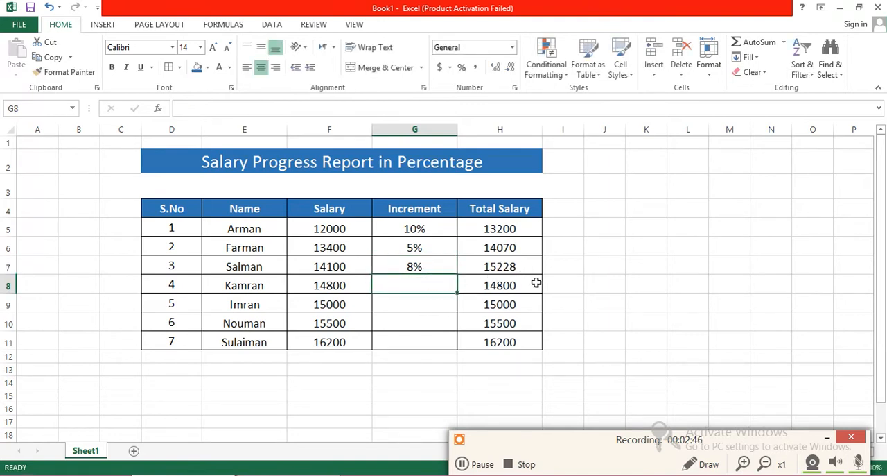
Step: Delete all increments and Total Salary formulas in G5:H11 and select the first Increment cell, G5
{"action": "left_click_drag", "start_coordinate": [523, 343], "coordinate": [413, 229]}
{"action": "key", "text": "Delete"}
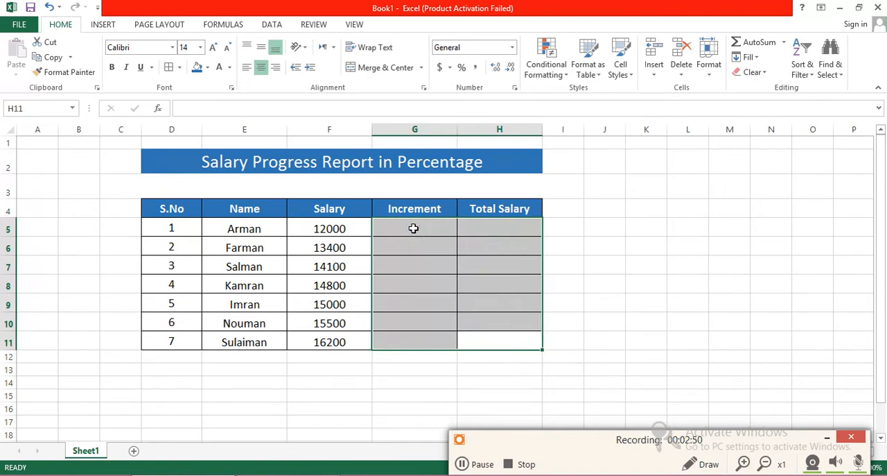
{"action": "left_click", "coordinate": [413, 228]}
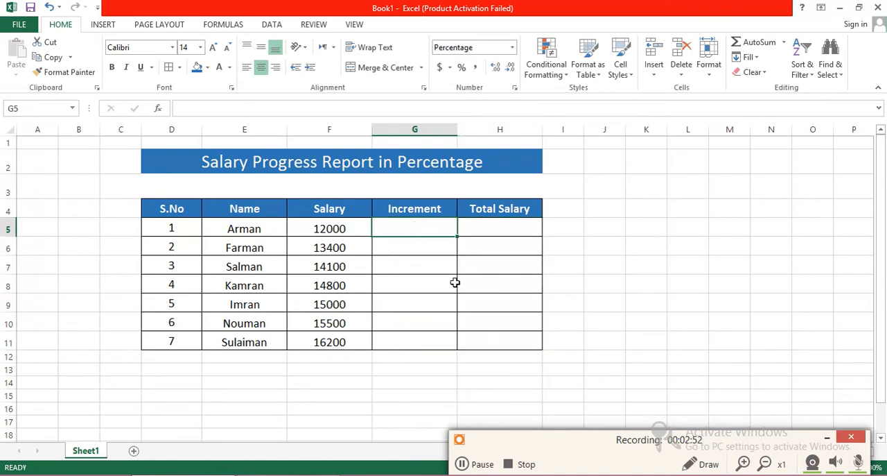
Step: Enter a 10% increment in G5 and the Total Salary formula =F5*G5 in H5 for the first employee
{"action": "type", "text": "10"}
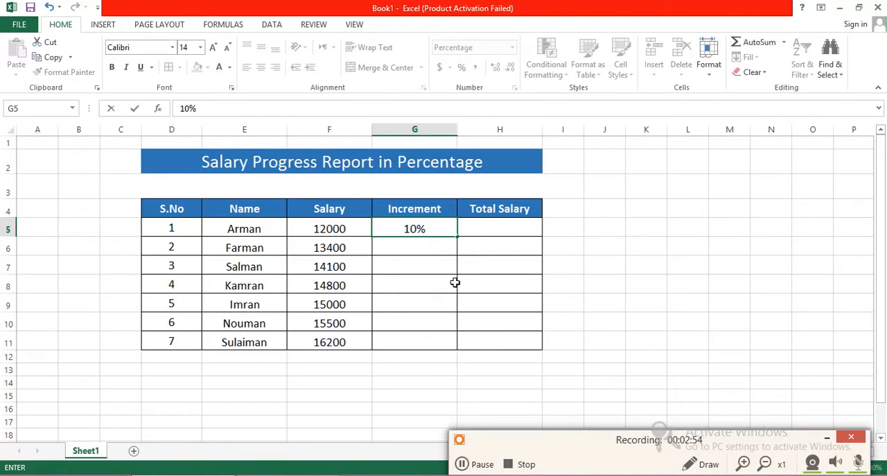
{"action": "key", "text": "Tab"}
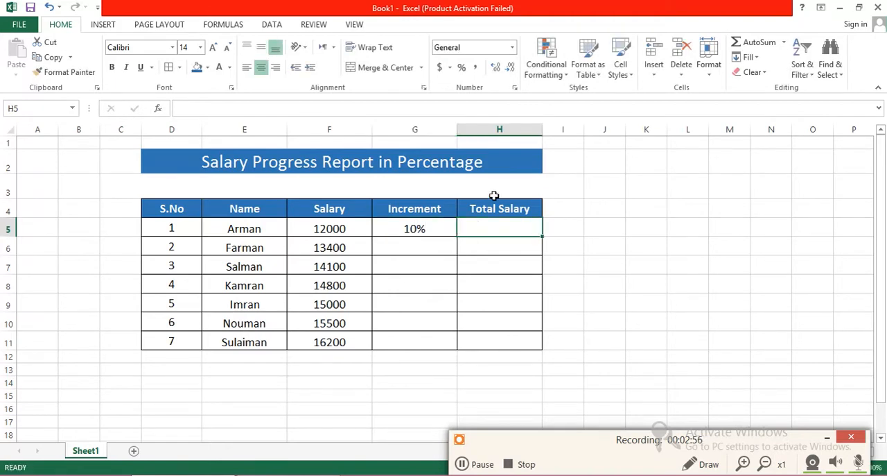
{"action": "type", "text": "="}
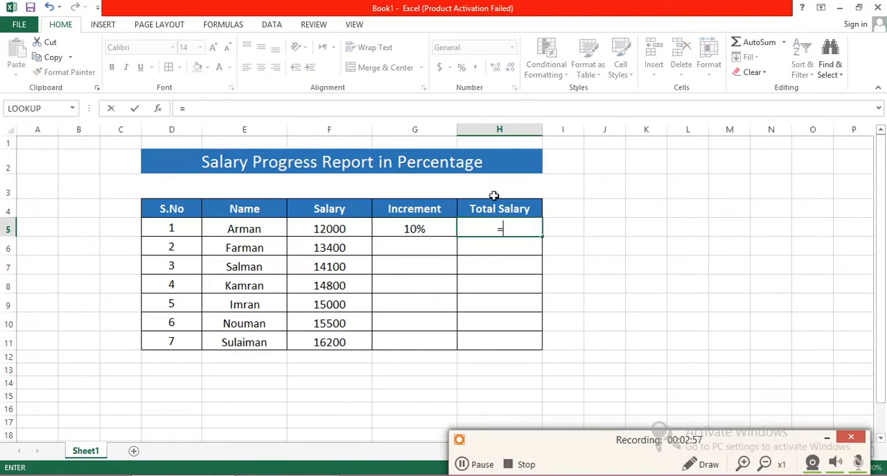
{"action": "left_click", "coordinate": [352, 229]}
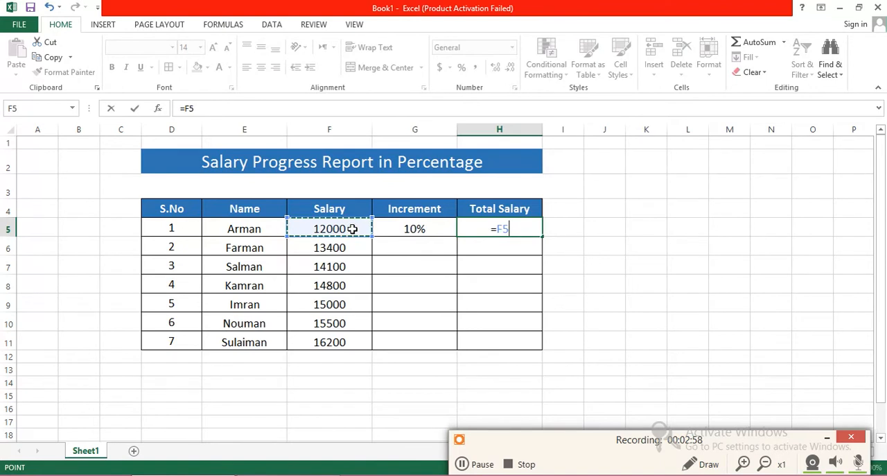
{"action": "type", "text": "*"}
{"action": "left_click", "coordinate": [420, 229]}
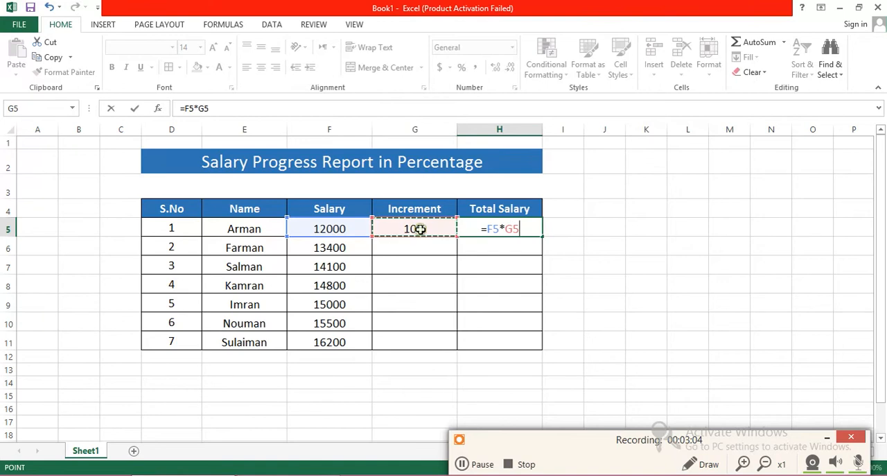
{"action": "key", "text": "Return"}
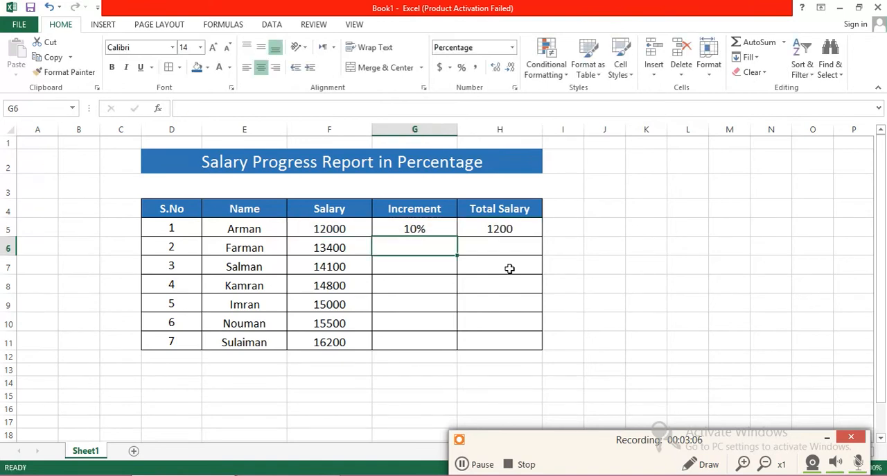
Step: Fill the Total Salary formula from H5 down through H11 and check the copied formula in H6
{"action": "left_click", "coordinate": [505, 229]}
{"action": "left_click_drag", "start_coordinate": [543, 239], "coordinate": [542, 348]}
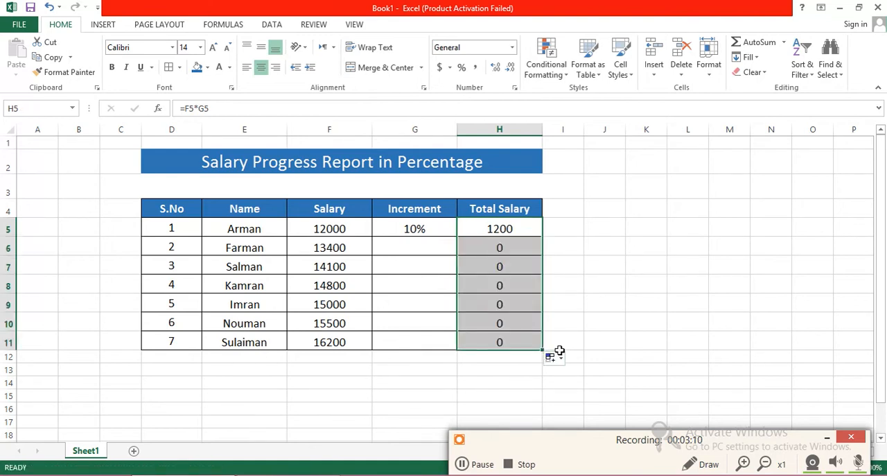
{"action": "left_click", "coordinate": [518, 245]}
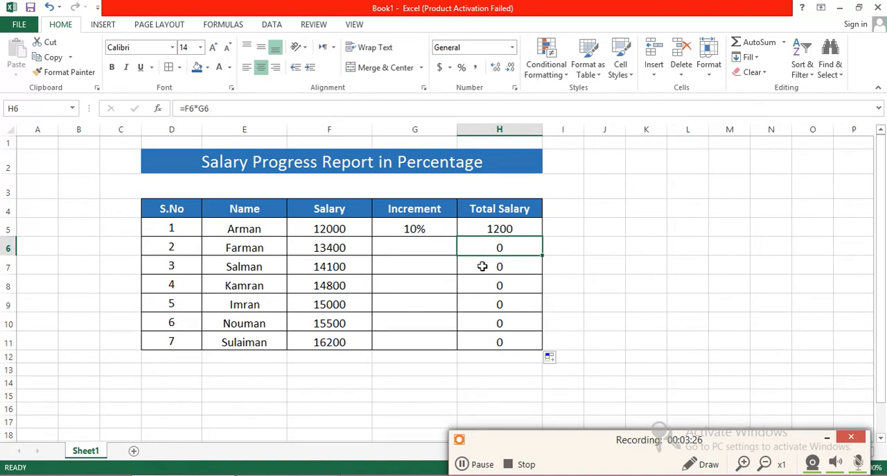
Step: Enter increments of 5% in G6 and 10% in G7 for the second and third employees
{"action": "left_click", "coordinate": [418, 247]}
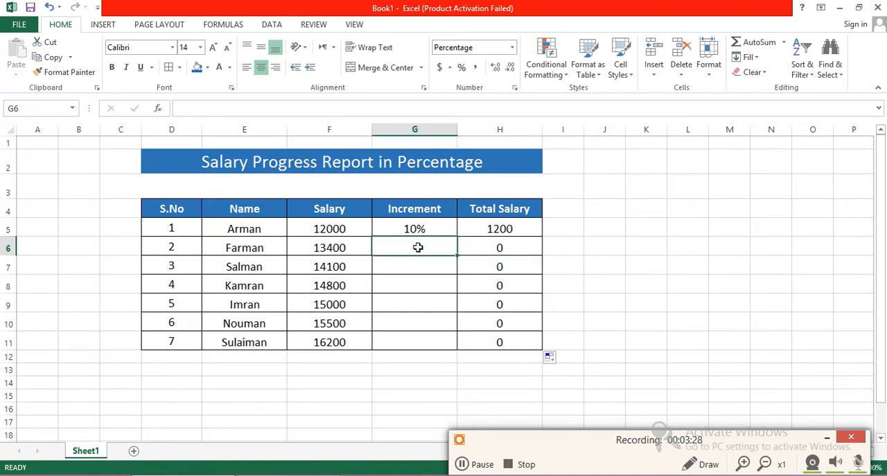
{"action": "type", "text": "5"}
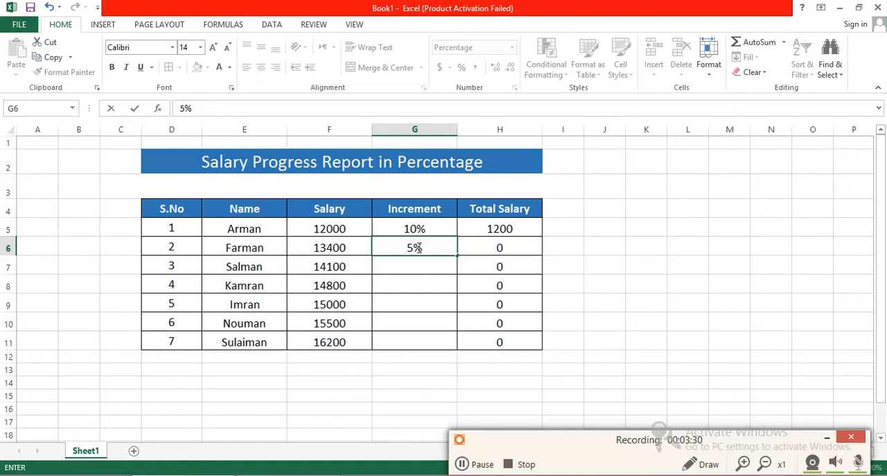
{"action": "key", "text": "Return"}
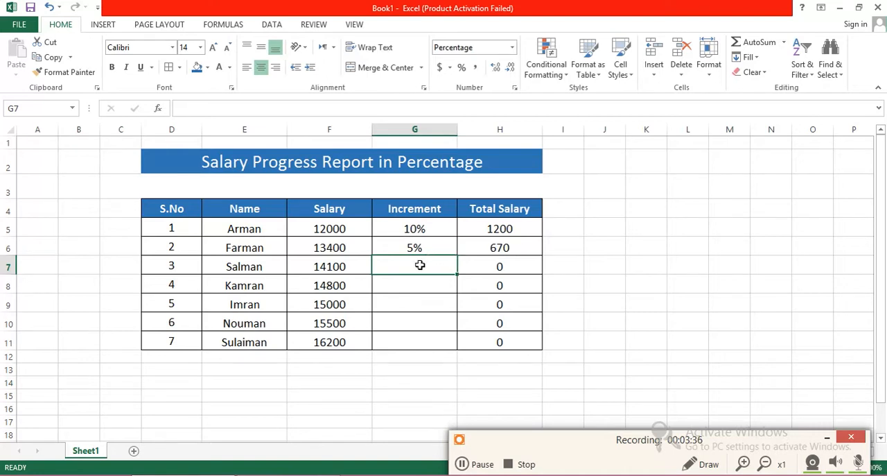
{"action": "type", "text": "1"}
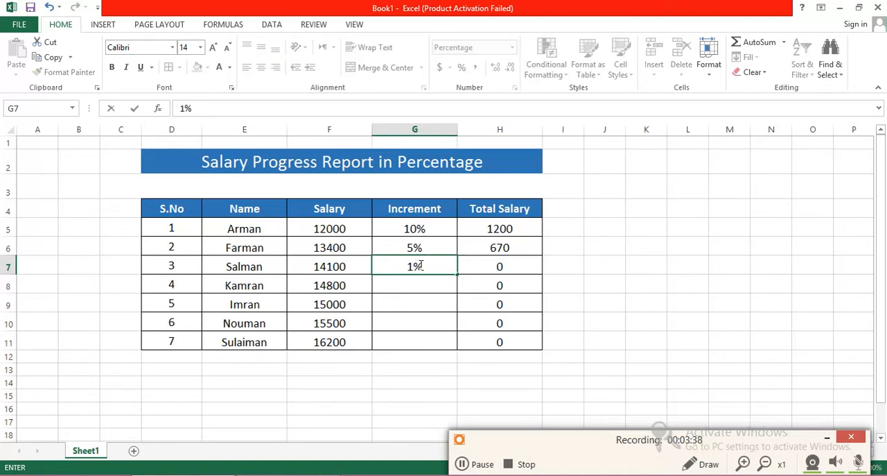
{"action": "type", "text": "0"}
{"action": "key", "text": "Return"}
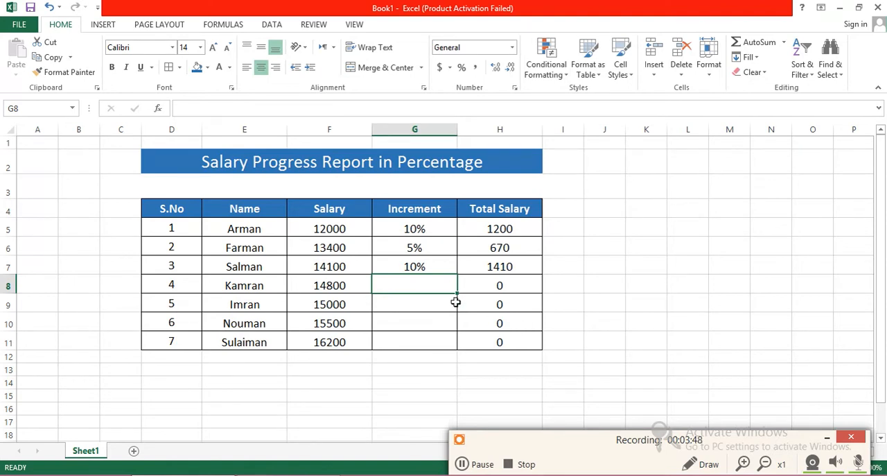
Step: Extend the Total Salary formula in H5 to =F5*G5+F5 so it adds the base salary
{"action": "left_click", "coordinate": [501, 286]}
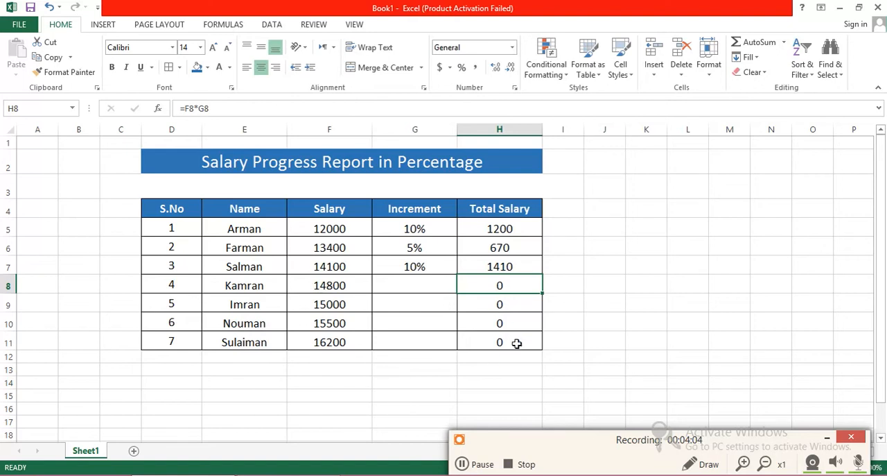
{"action": "left_click", "coordinate": [496, 228]}
{"action": "left_click", "coordinate": [238, 106]}
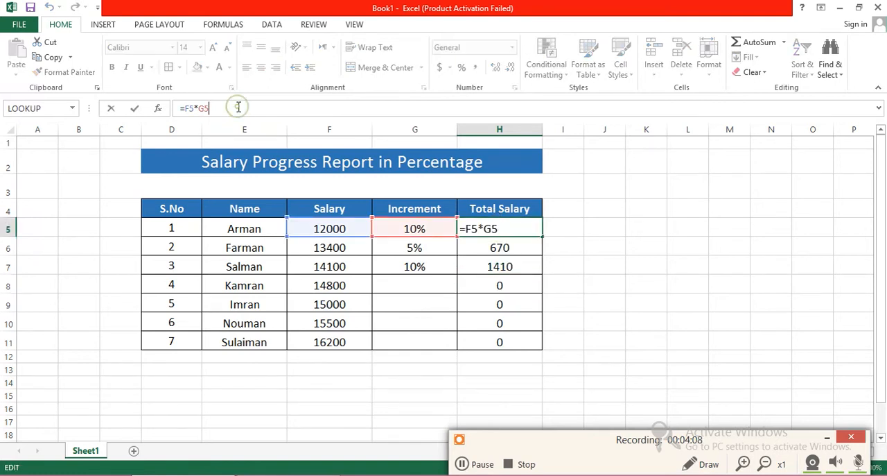
{"action": "type", "text": "+"}
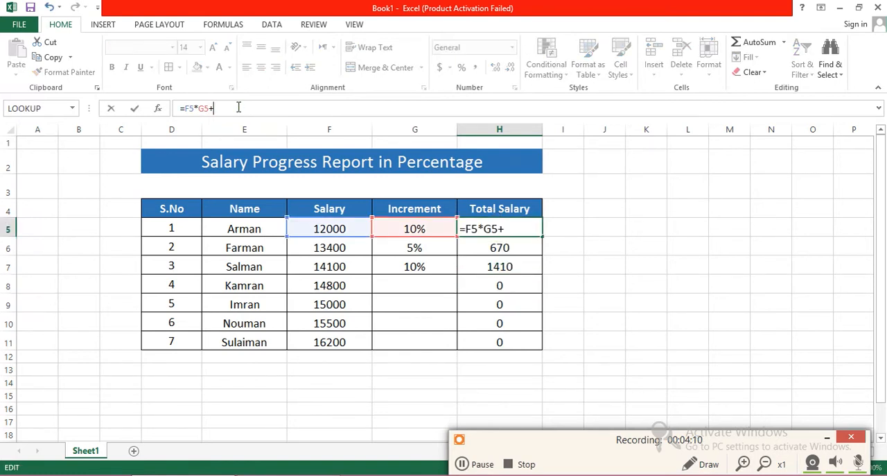
{"action": "type", "text": "F%"}
{"action": "key", "text": "BackSpace"}
{"action": "type", "text": "5"}
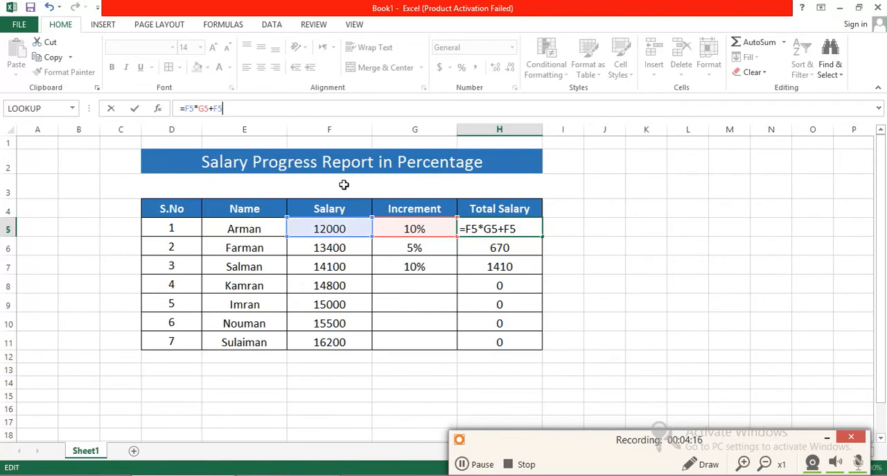
{"action": "key", "text": "Return"}
Step: Fill the revised Total Salary formula from H5 down through H11 and inspect the copied formula in H8
{"action": "left_click", "coordinate": [531, 232]}
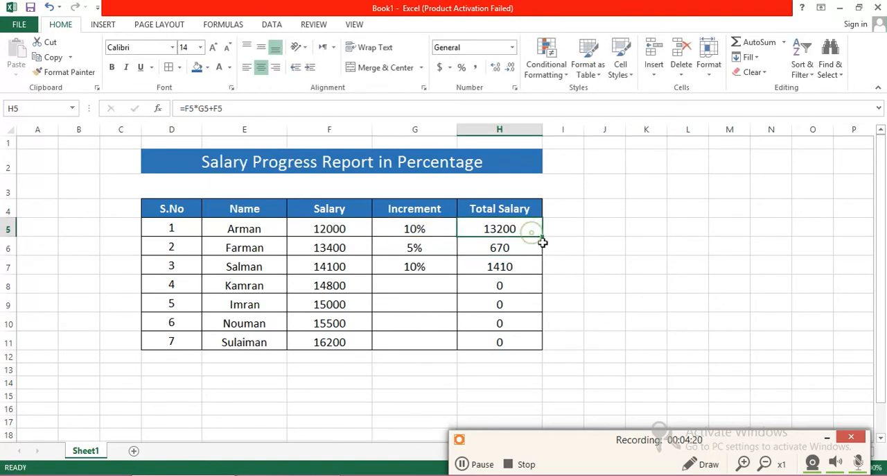
{"action": "left_click_drag", "start_coordinate": [542, 237], "coordinate": [542, 349]}
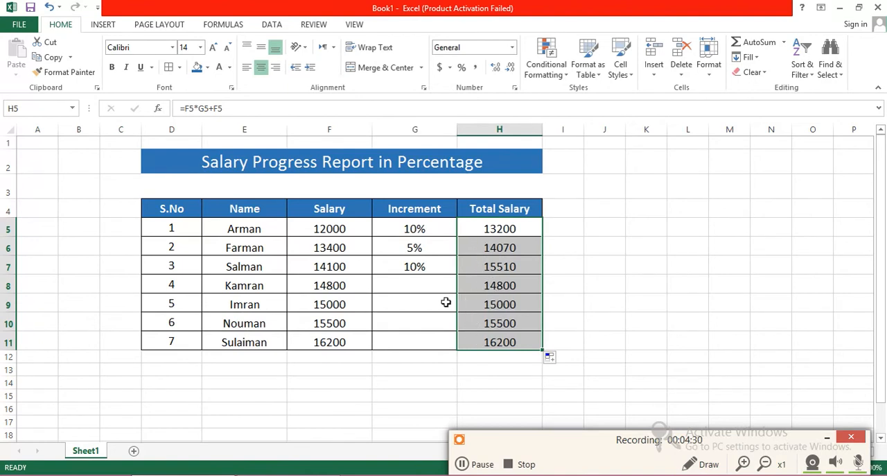
{"action": "left_click", "coordinate": [430, 286]}
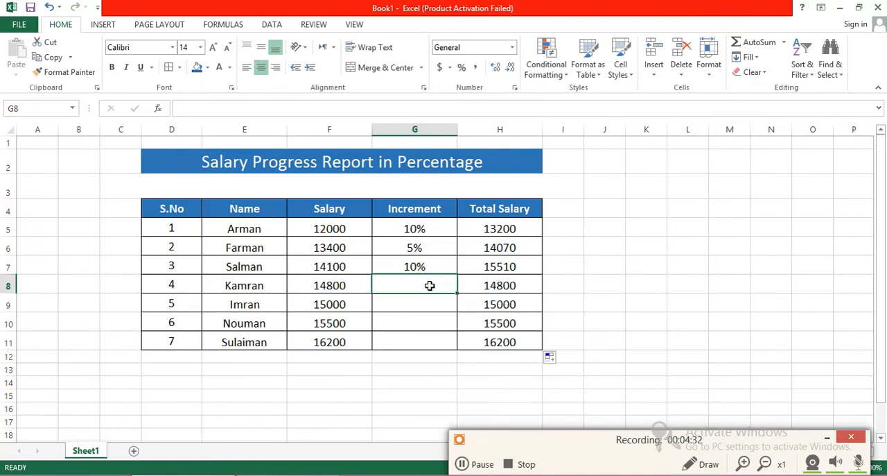
{"action": "left_click", "coordinate": [471, 283]}
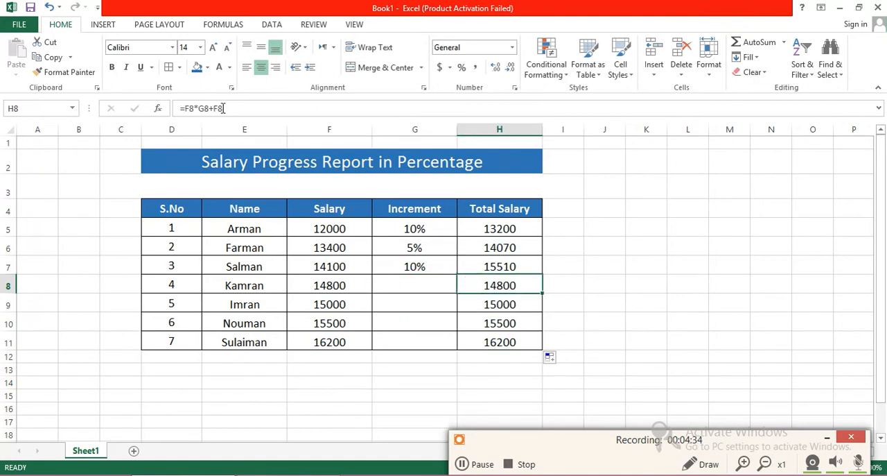
{"action": "left_click", "coordinate": [398, 290]}
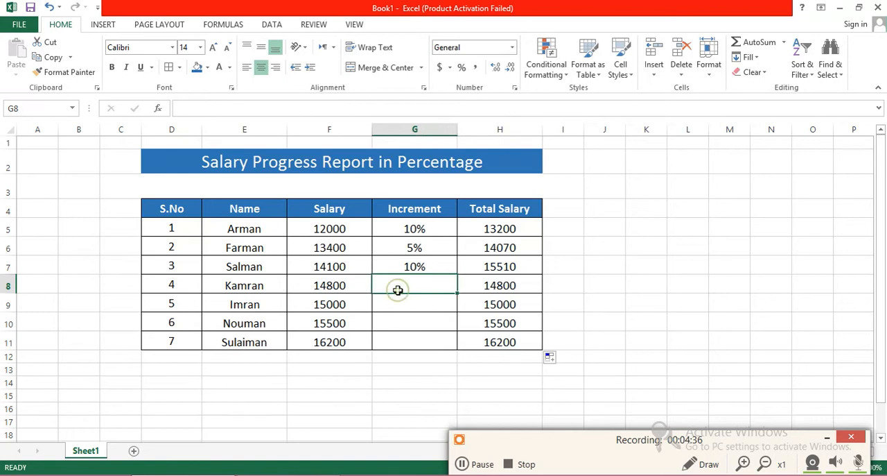
{"action": "left_click", "coordinate": [489, 286]}
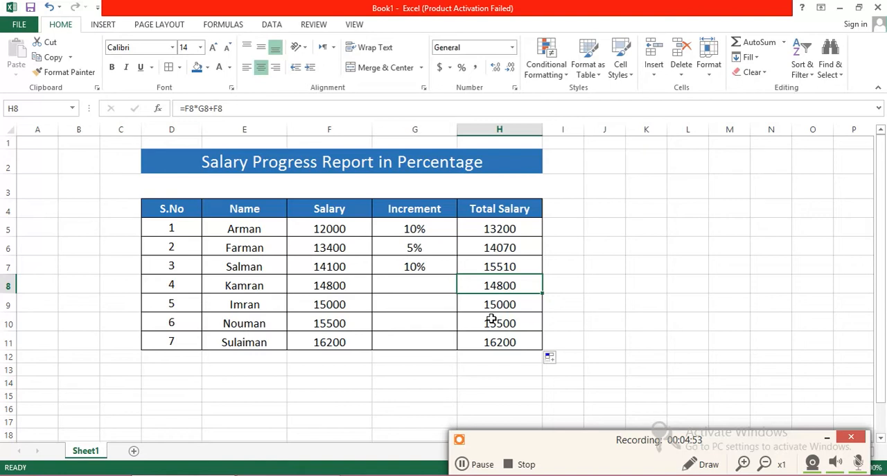
{"action": "left_click", "coordinate": [520, 345]}
{"action": "left_click_drag", "start_coordinate": [503, 292], "coordinate": [493, 228]}
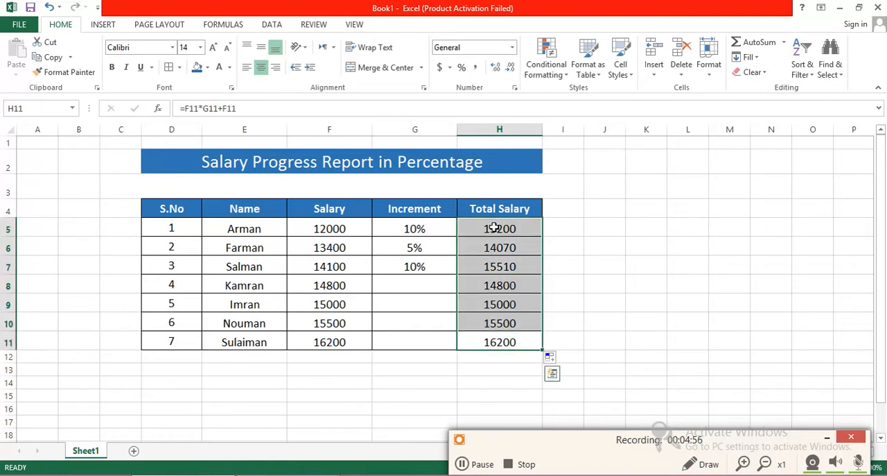
{"action": "key", "text": "BackSpace"}
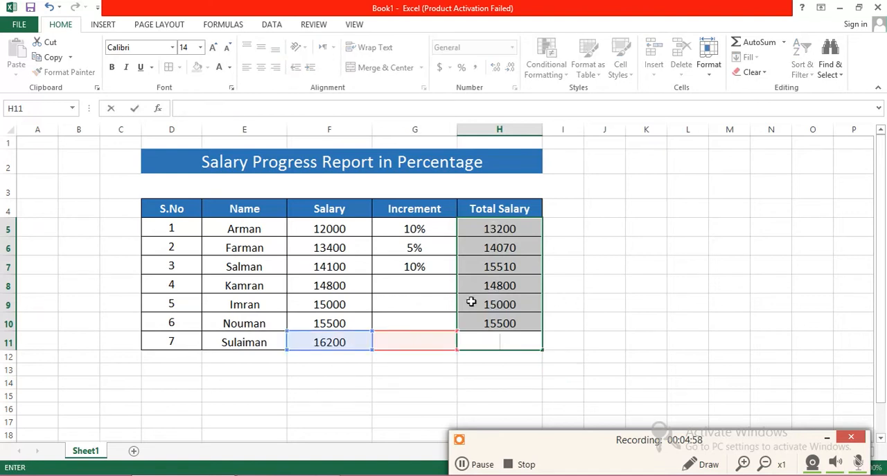
{"action": "key", "text": "ctrl+z"}
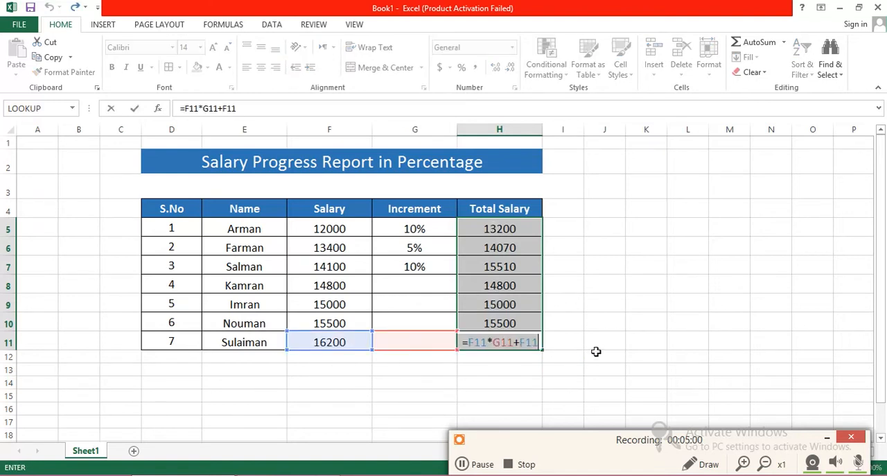
{"action": "left_click", "coordinate": [585, 259]}
{"action": "left_click_drag", "start_coordinate": [392, 224], "coordinate": [511, 341]}
{"action": "left_click", "coordinate": [567, 381]}
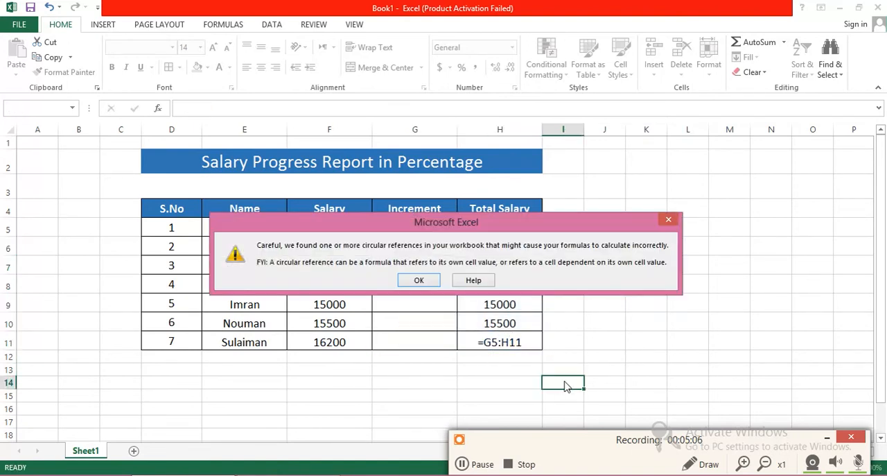
{"action": "left_click", "coordinate": [419, 283]}
Step: Clear all increments and Total Salary formulas from G5:H11
{"action": "left_click_drag", "start_coordinate": [511, 339], "coordinate": [404, 228]}
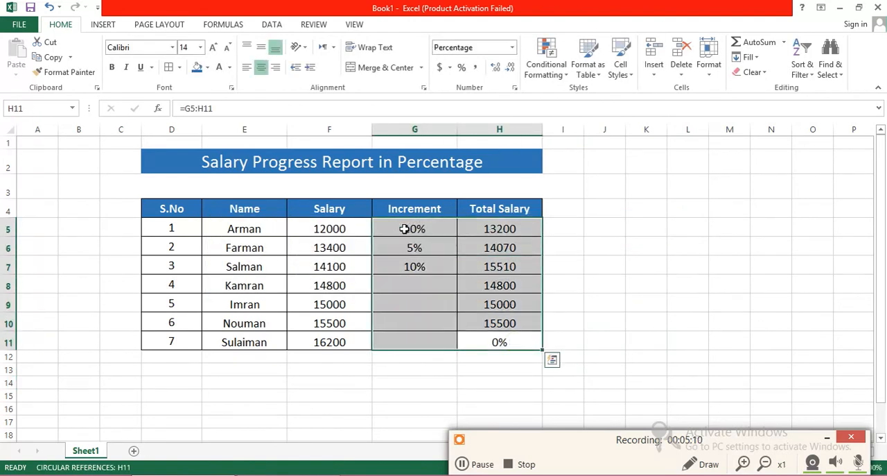
{"action": "key", "text": "Delete"}
Step: Enter a 10% increment in G5 for the first employee
{"action": "left_click", "coordinate": [390, 230]}
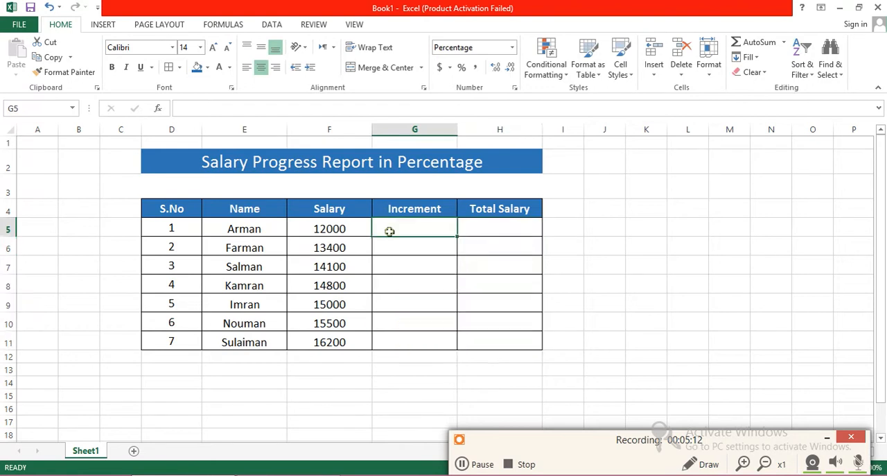
{"action": "type", "text": "10"}
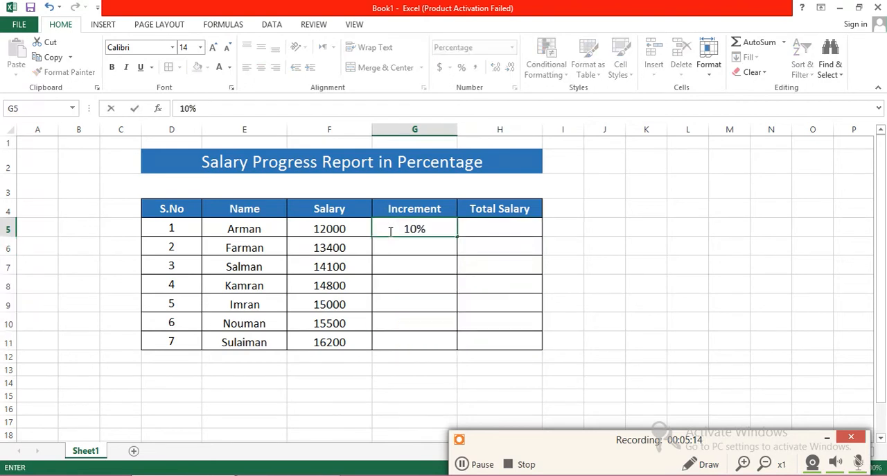
{"action": "key", "text": "Return"}
Step: Begin the Total Salary formula in H5 as =IF(ISBLANK(G5),"", so a blank increment returns empty text
{"action": "left_click", "coordinate": [482, 228]}
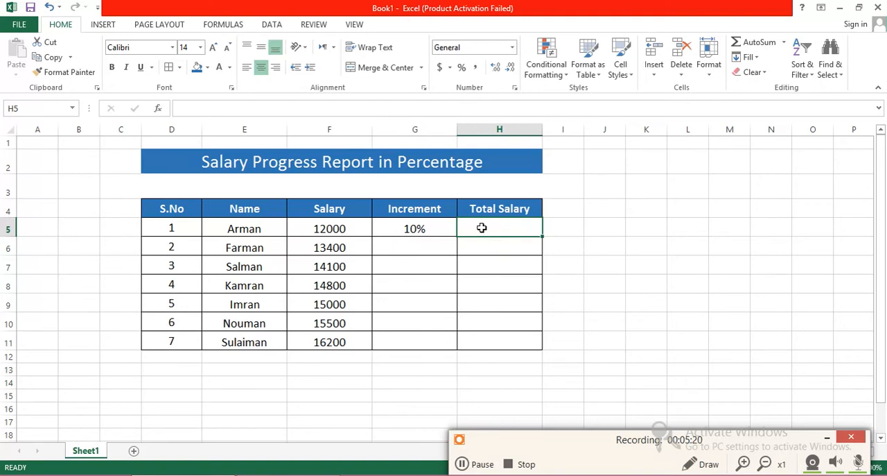
{"action": "type", "text": "="}
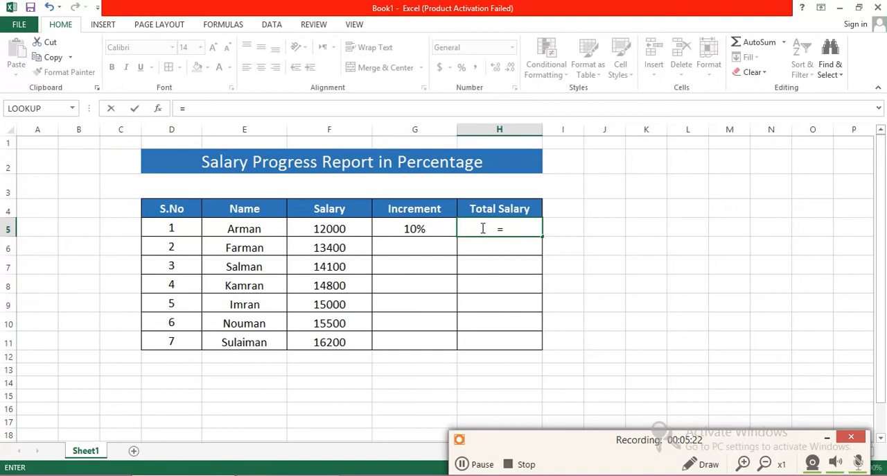
{"action": "type", "text": "IF("}
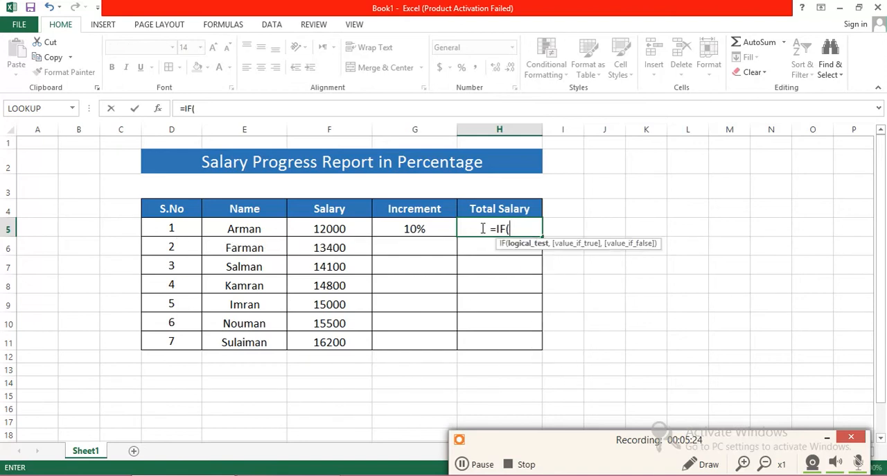
{"action": "type", "text": "IS"}
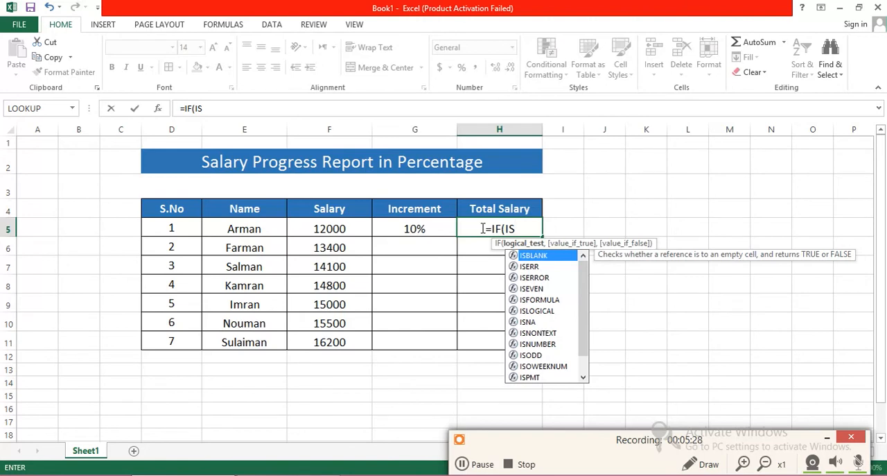
{"action": "type", "text": "BLANK"}
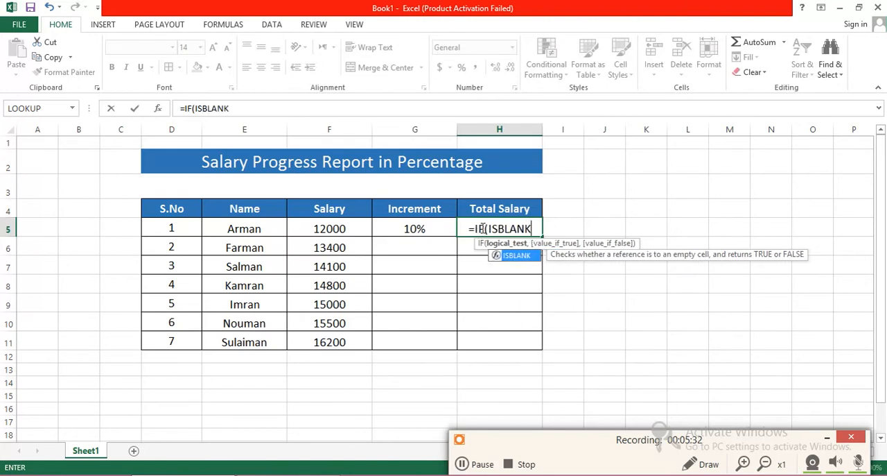
{"action": "type", "text": "("}
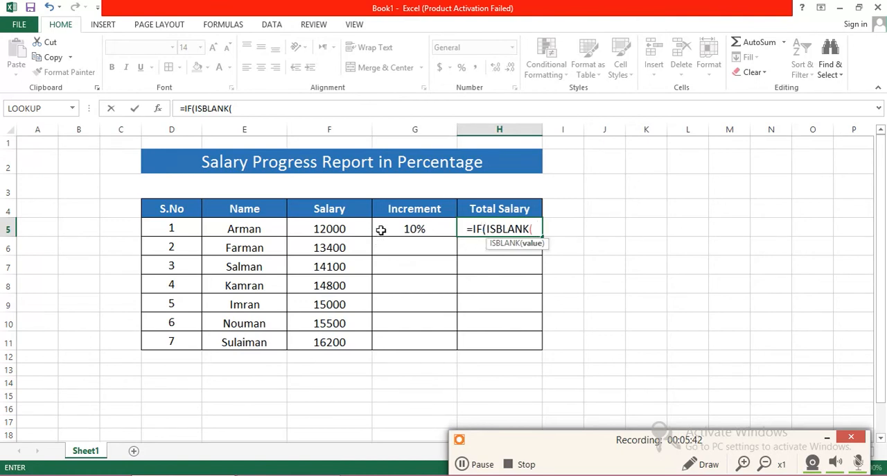
{"action": "left_click", "coordinate": [424, 228]}
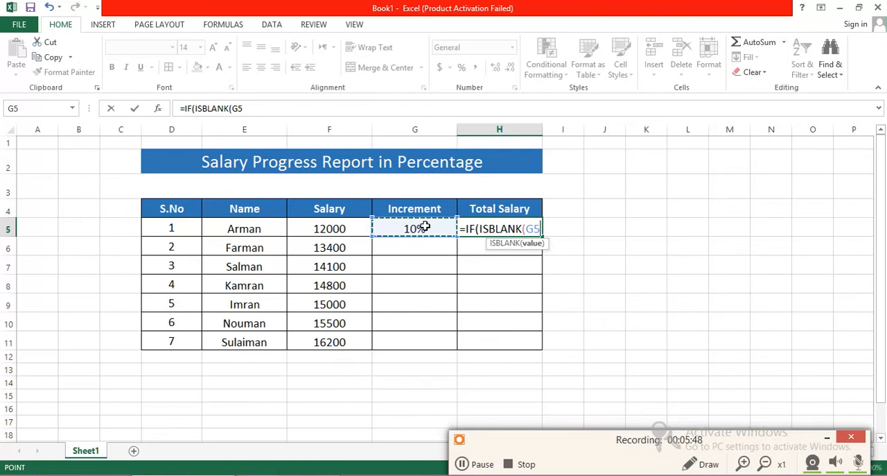
{"action": "type", "text": ")"}
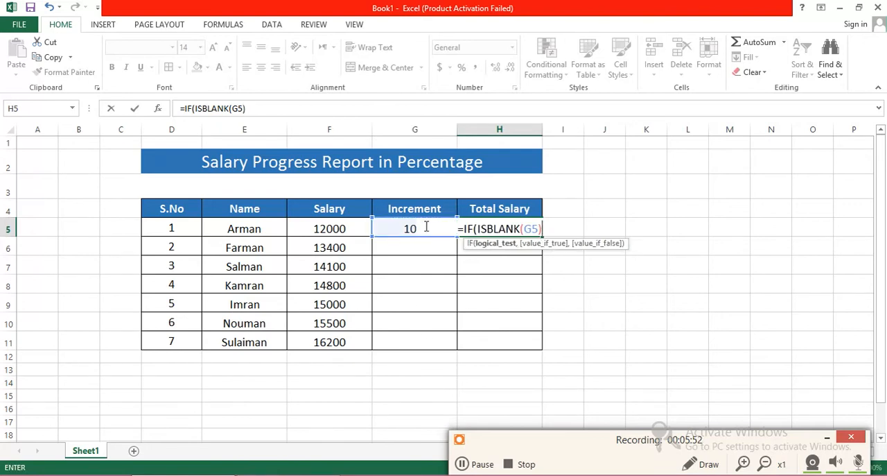
{"action": "type", "text": ",\"\""}
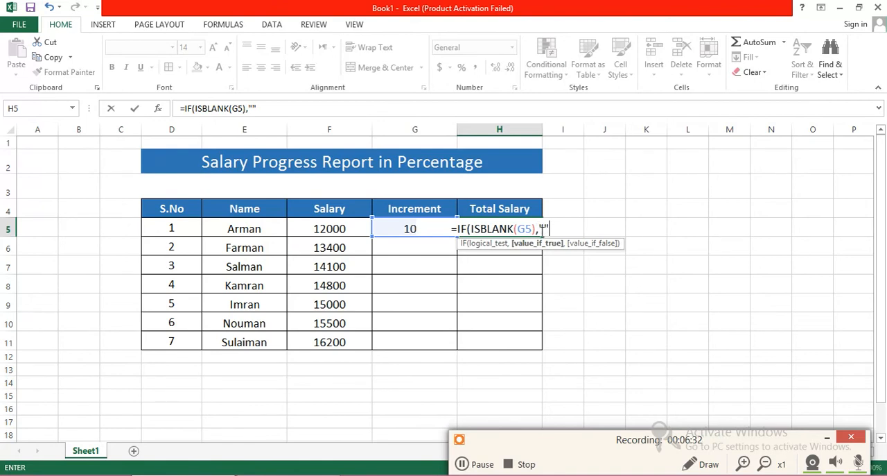
{"action": "type", "text": ","}
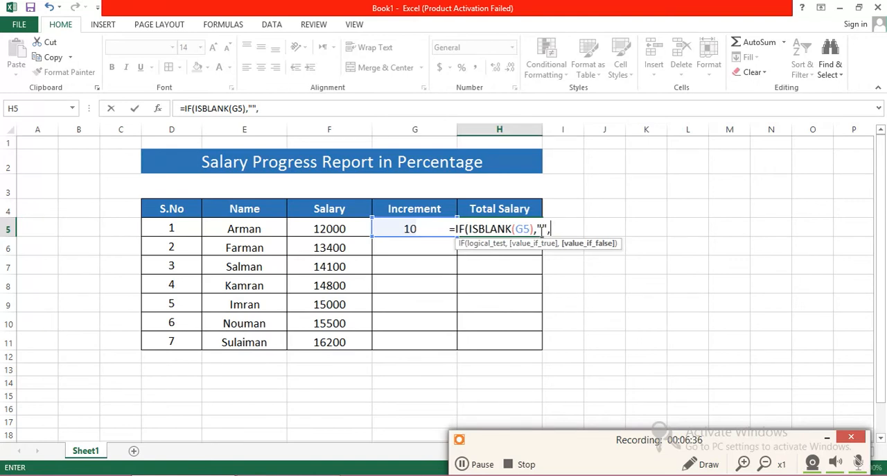
Step: Complete the H5 formula with F5*G5+F5 as the value if false, and enter it
{"action": "left_click", "coordinate": [319, 228]}
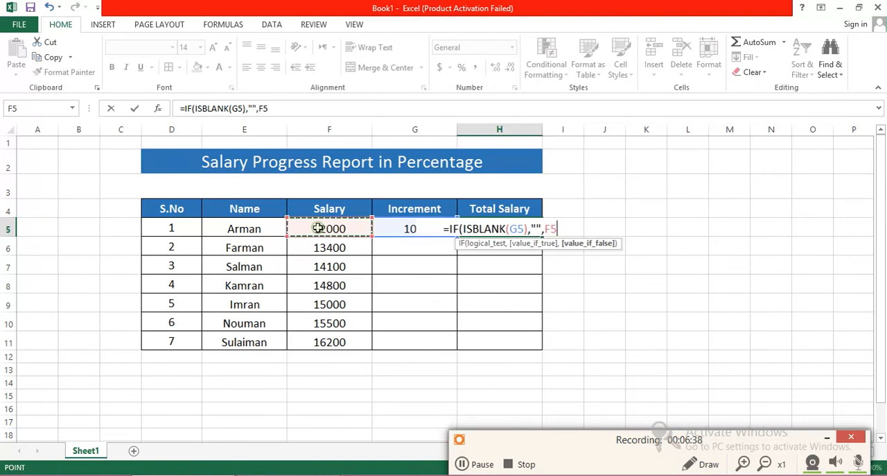
{"action": "type", "text": "*"}
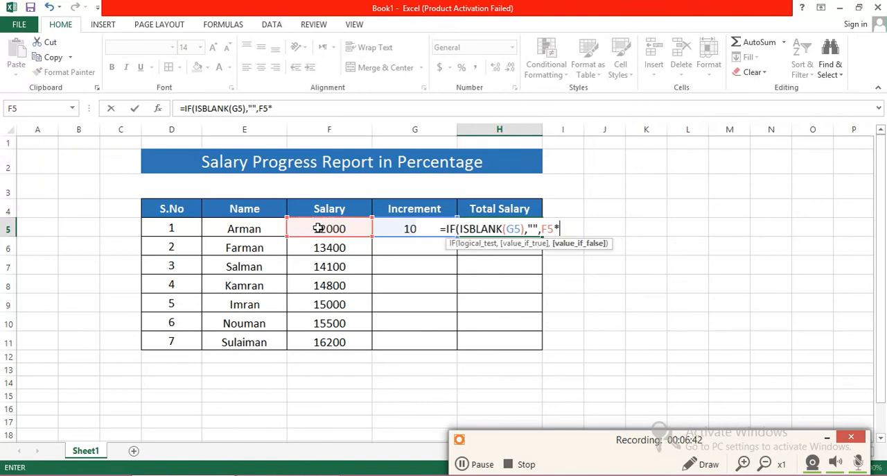
{"action": "left_click", "coordinate": [392, 228]}
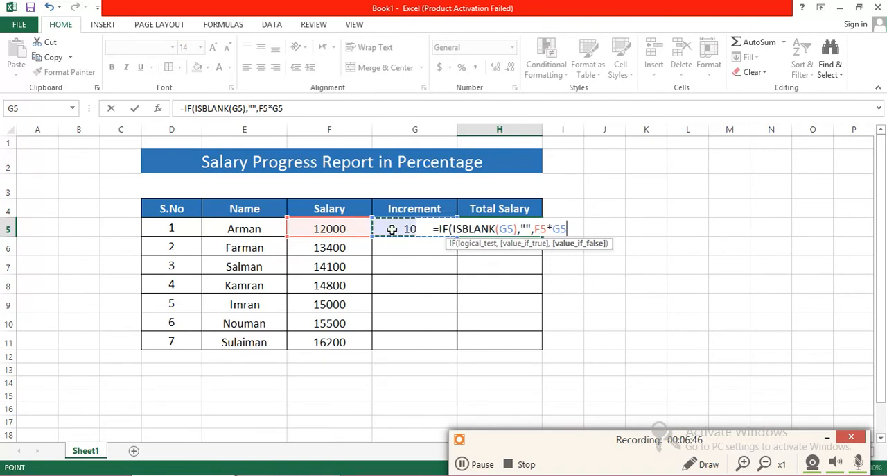
{"action": "type", "text": "+"}
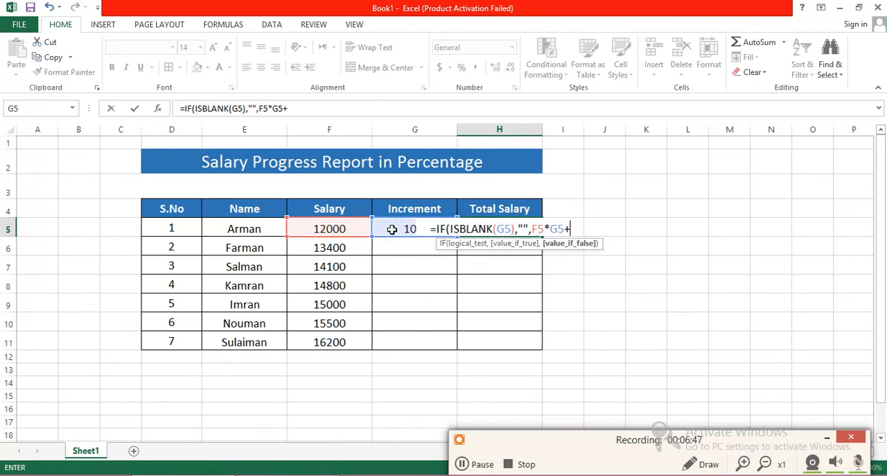
{"action": "left_click", "coordinate": [335, 230]}
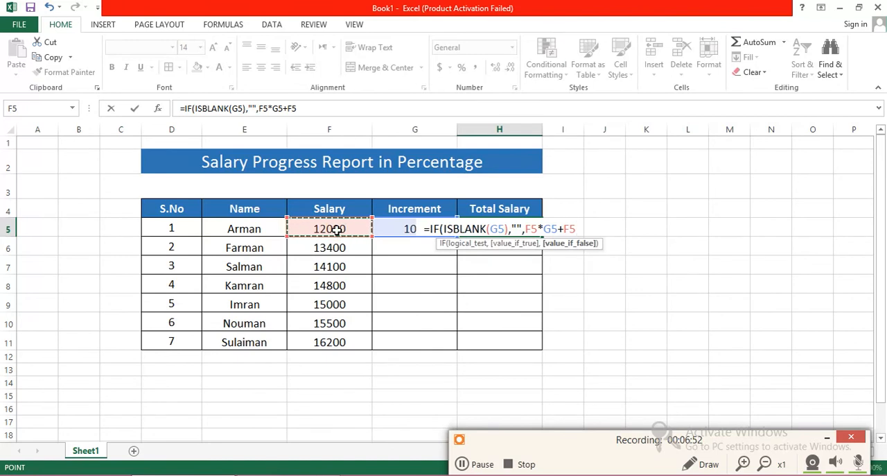
{"action": "left_click", "coordinate": [462, 463]}
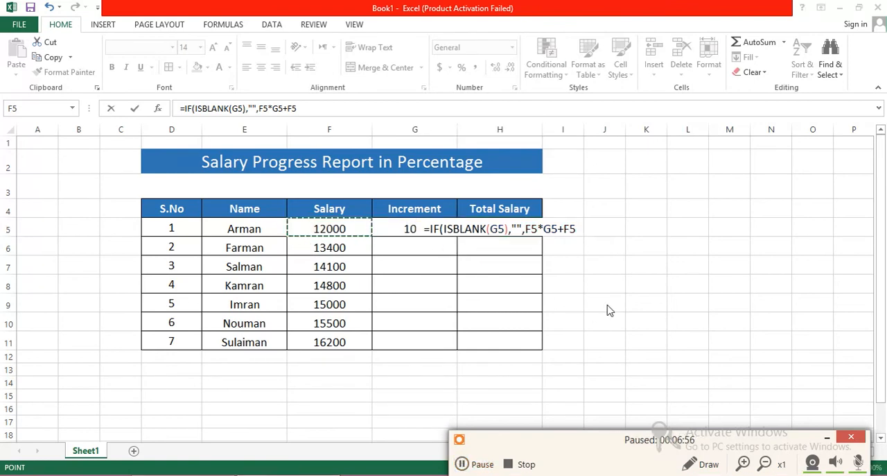
{"action": "left_click", "coordinate": [578, 232]}
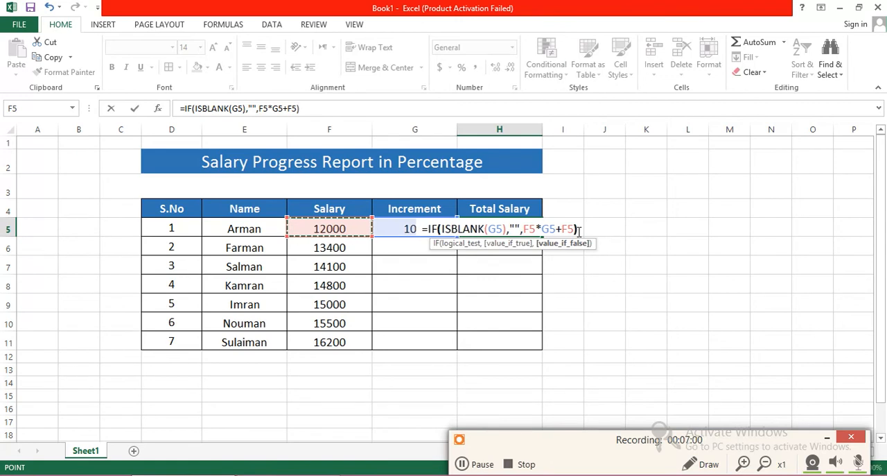
{"action": "key", "text": "Return"}
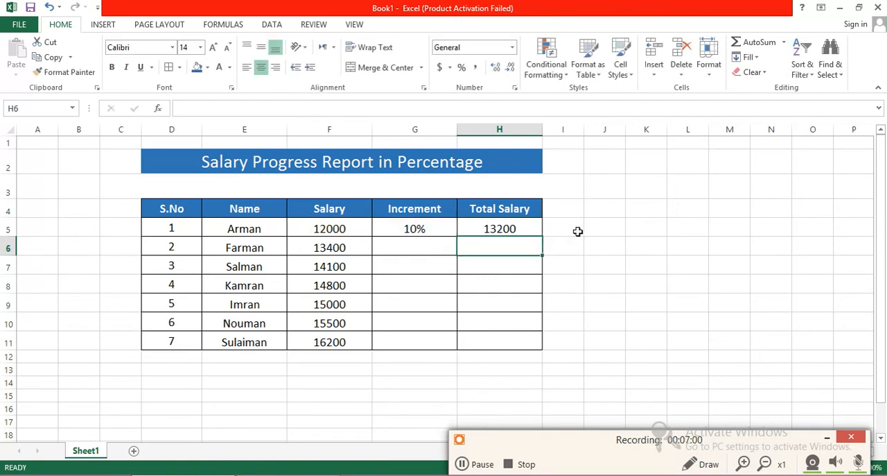
Step: Fill the IF and ISBLANK formula from H5 down through H11
{"action": "left_click", "coordinate": [505, 230]}
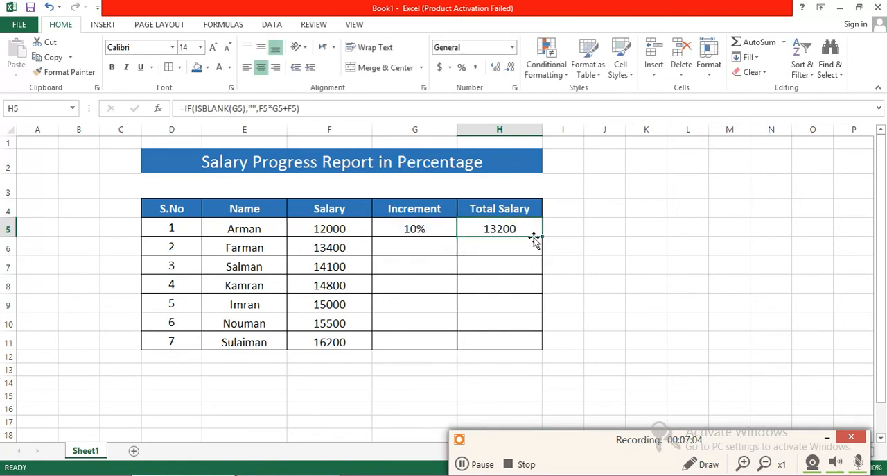
{"action": "left_click_drag", "start_coordinate": [541, 235], "coordinate": [541, 349]}
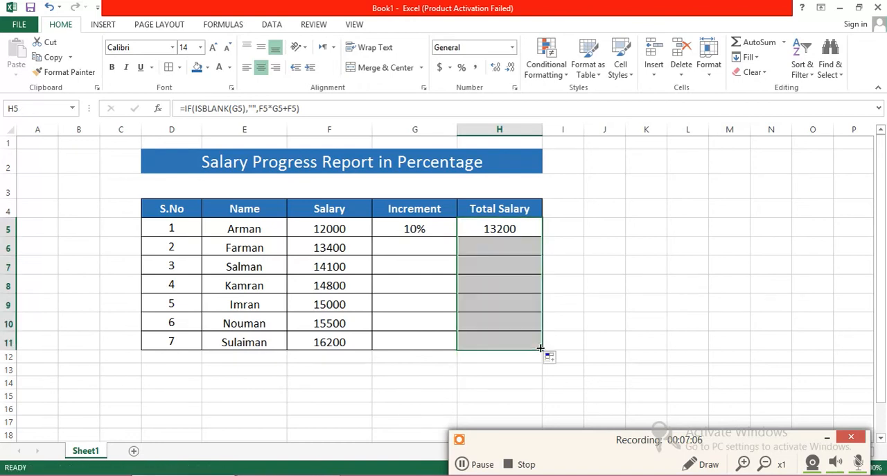
{"action": "left_click", "coordinate": [617, 352]}
Step: Enter increments of 5% in G6, 12% in G7 and 12% in G8
{"action": "left_click", "coordinate": [402, 246]}
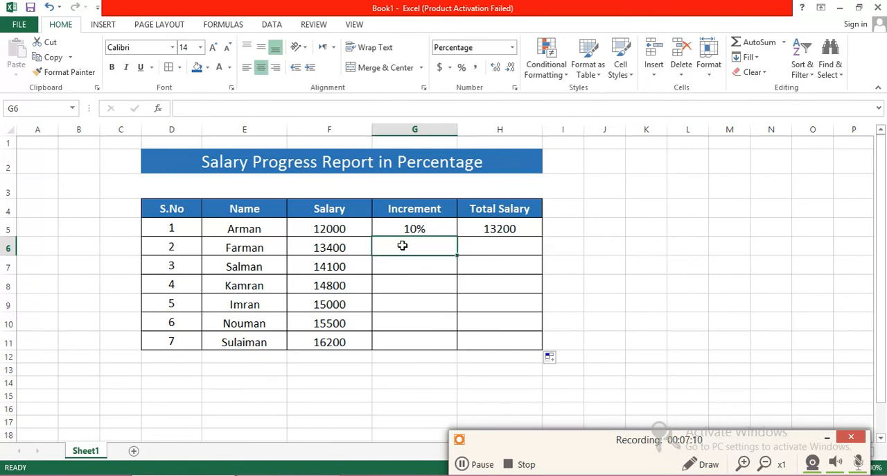
{"action": "type", "text": "5"}
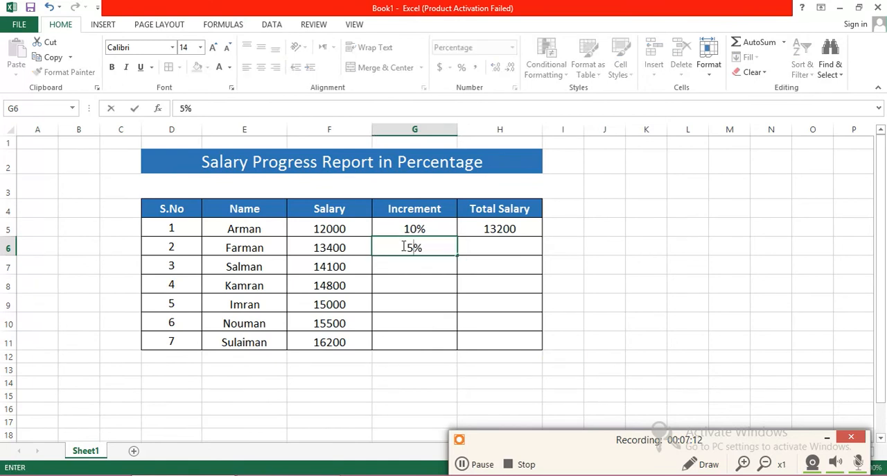
{"action": "key", "text": "Return"}
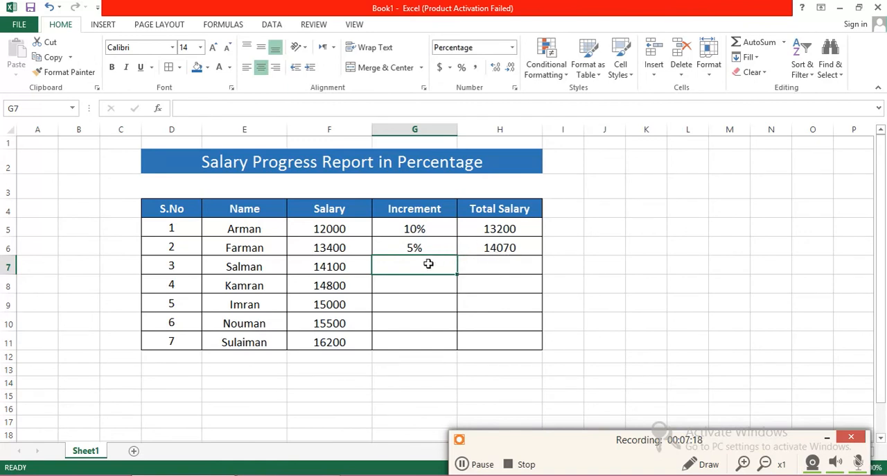
{"action": "type", "text": "12"}
{"action": "key", "text": "Return"}
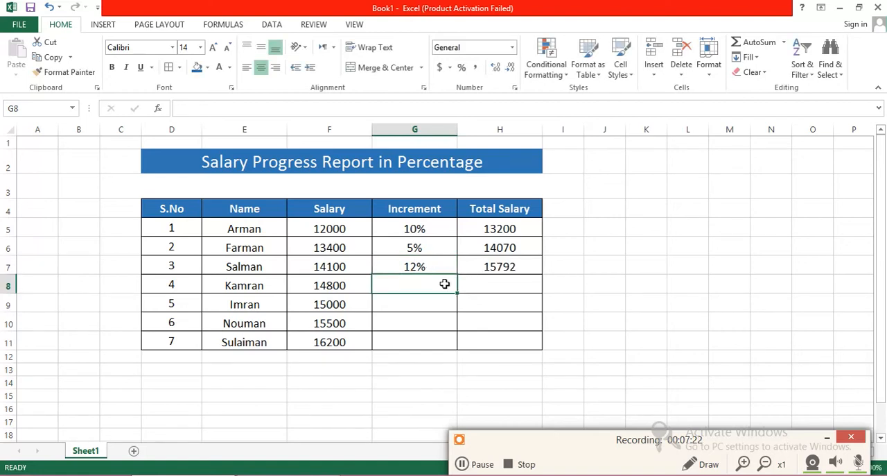
{"action": "type", "text": "12"}
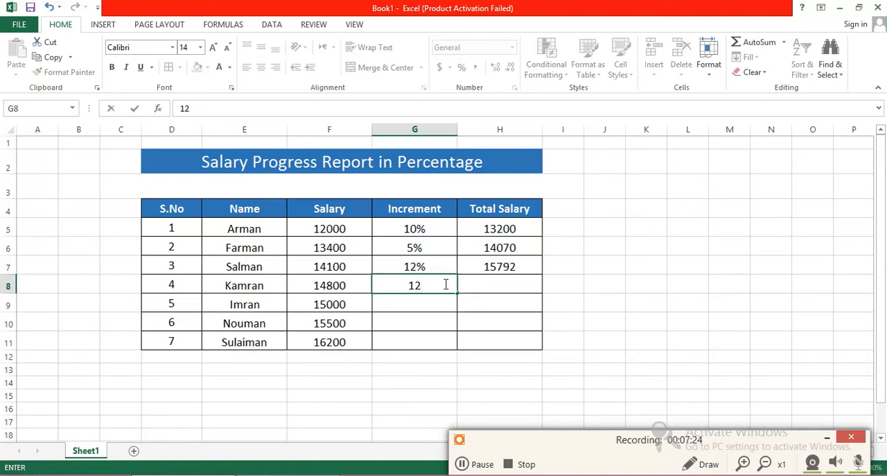
{"action": "type", "text": "%"}
{"action": "key", "text": "Return"}
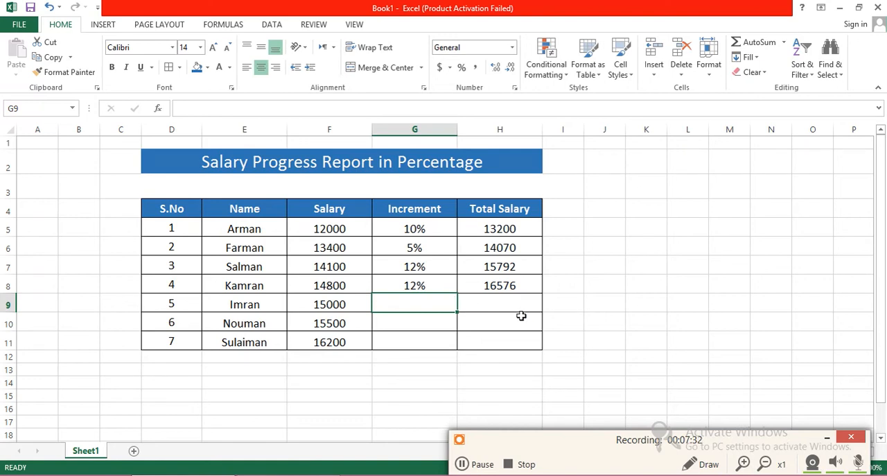
Step: Refill the Total Salary formula from H8 down to H11 and check the copied formulas in the rows without increments
{"action": "left_click", "coordinate": [481, 301]}
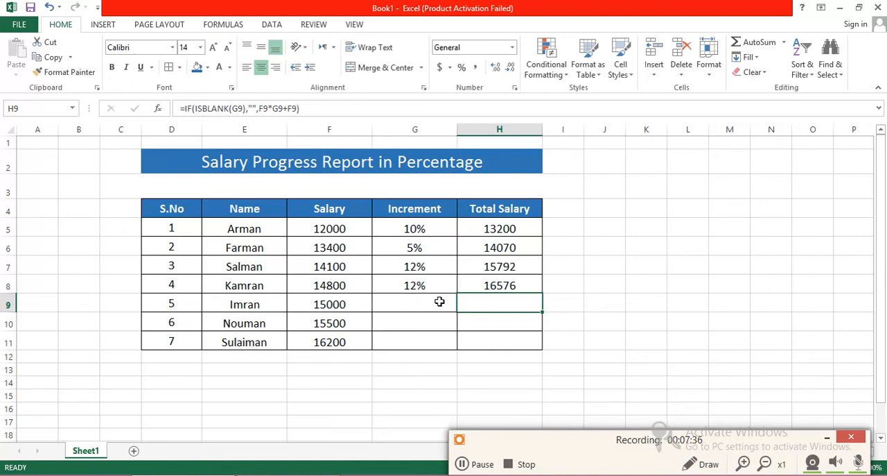
{"action": "left_click", "coordinate": [538, 286]}
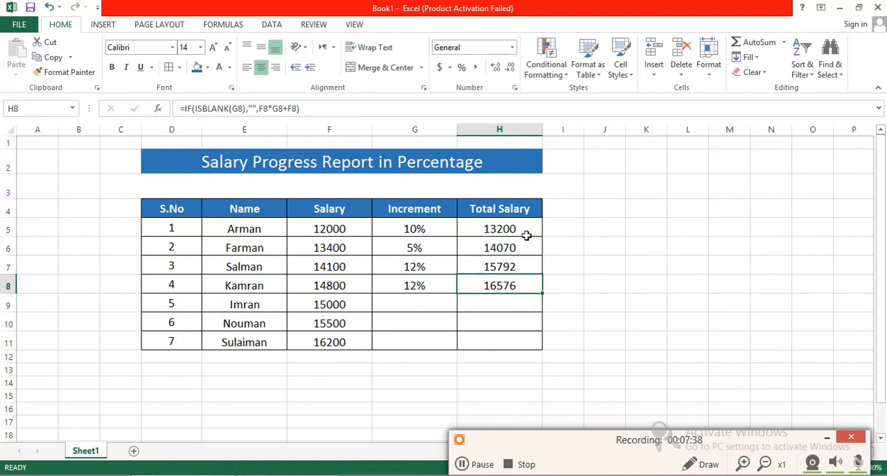
{"action": "left_click_drag", "start_coordinate": [542, 294], "coordinate": [541, 346]}
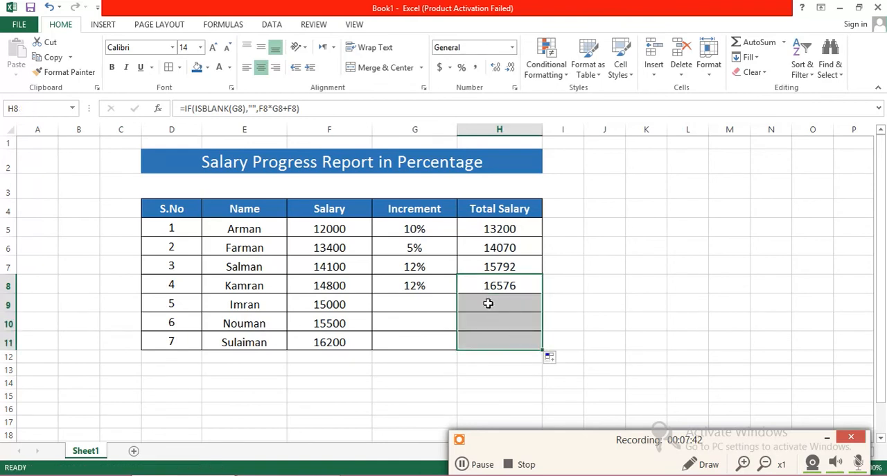
{"action": "left_click", "coordinate": [486, 303]}
{"action": "left_click", "coordinate": [487, 320]}
{"action": "left_click", "coordinate": [487, 340]}
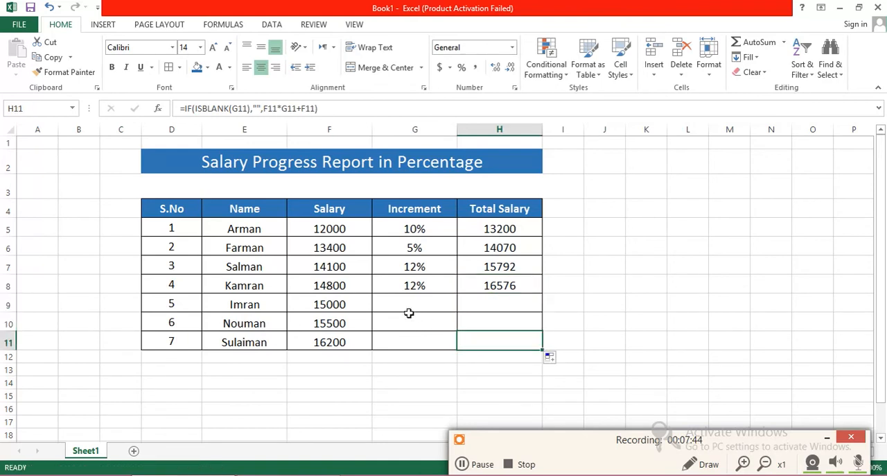
Step: Review the Total Salary formula in H5 against the Increment entries in G5:G7
{"action": "left_click", "coordinate": [490, 228]}
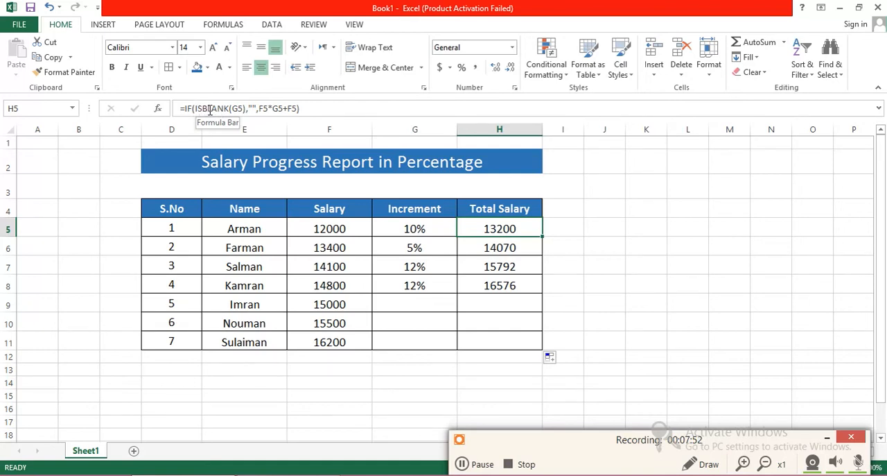
{"action": "left_click", "coordinate": [400, 210]}
{"action": "left_click", "coordinate": [402, 229]}
{"action": "left_click", "coordinate": [400, 247]}
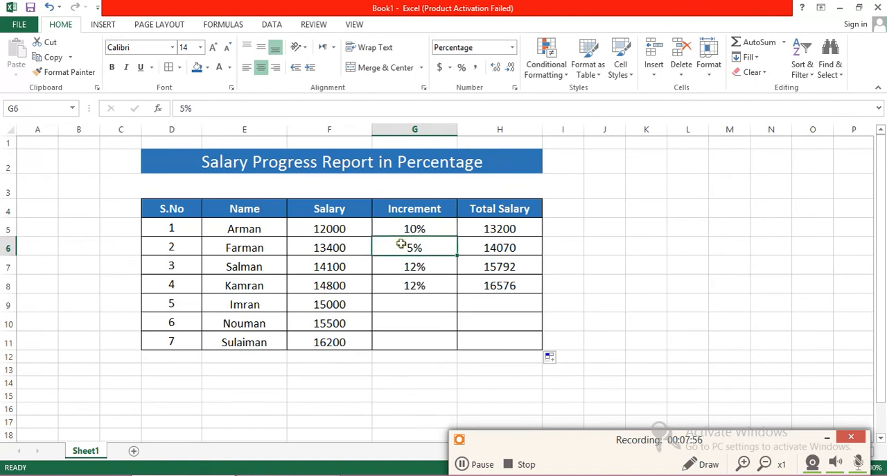
{"action": "left_click", "coordinate": [401, 259]}
{"action": "left_click", "coordinate": [390, 227]}
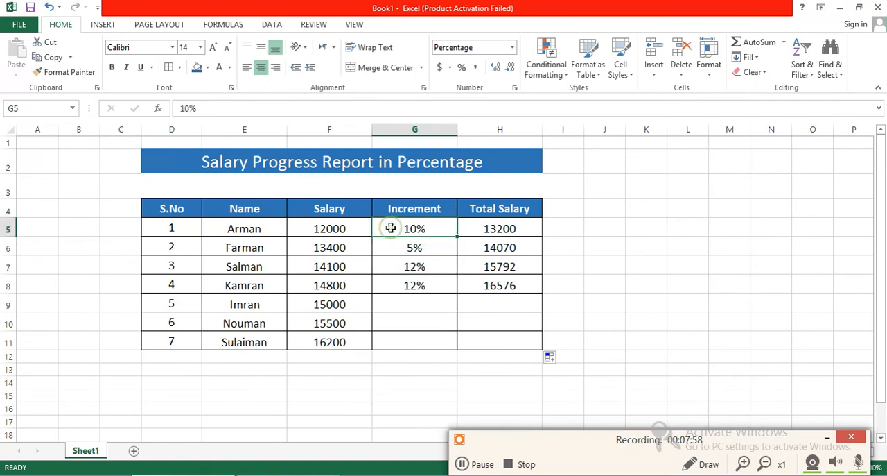
Step: Change the H5 formula to return "1" when the increment is blank: =IF(ISBLANK(G5),"1",F5*G5+F5)
{"action": "left_click", "coordinate": [475, 229]}
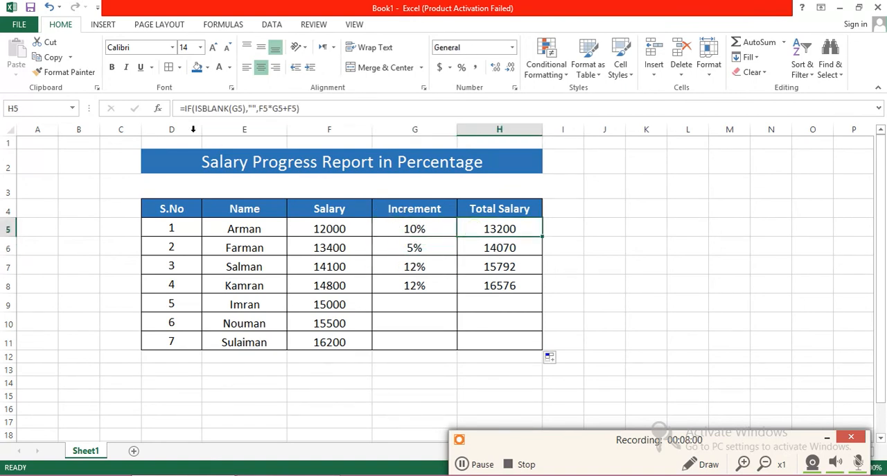
{"action": "left_click", "coordinate": [253, 110]}
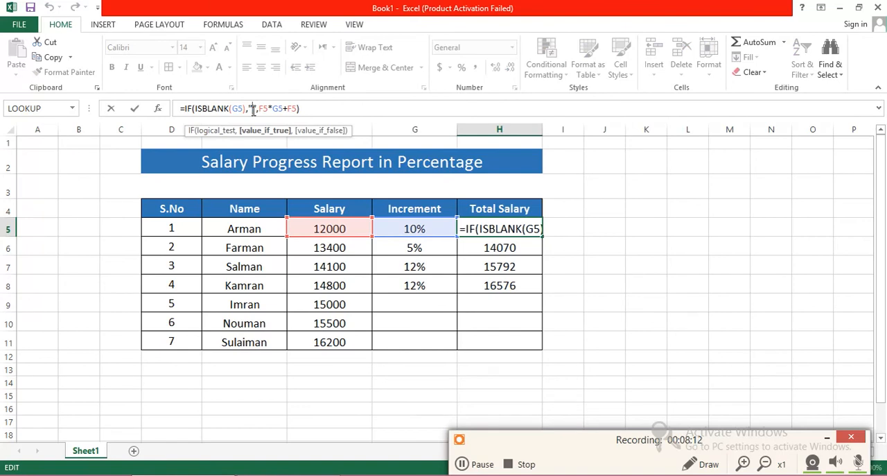
{"action": "type", "text": "1"}
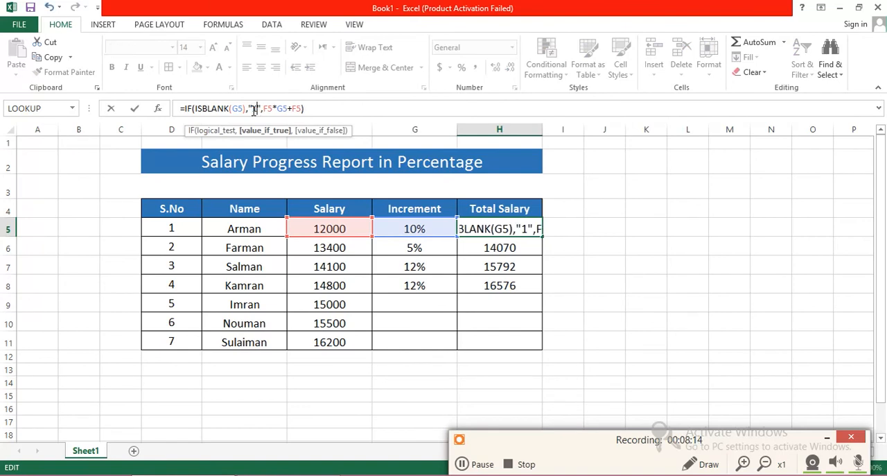
{"action": "key", "text": "BackSpace"}
{"action": "key", "text": "Return"}
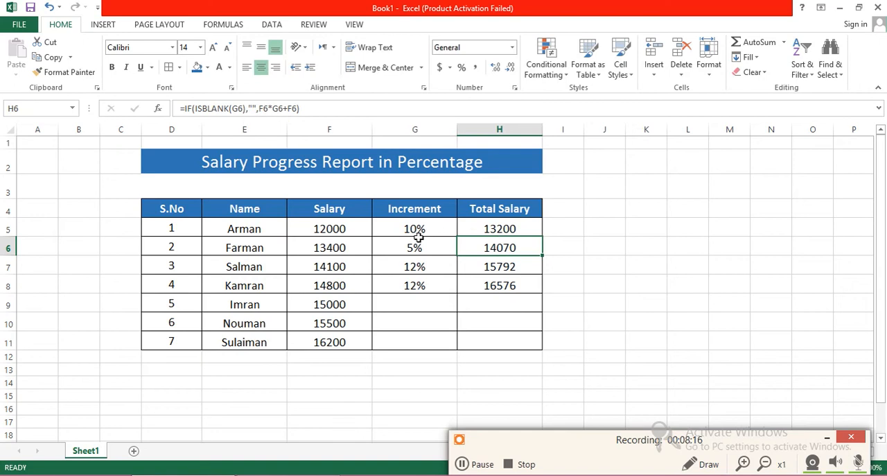
Step: Fill the Total Salary formula from H5 down through H11 to test the blank-increment result, and undo the fill
{"action": "left_click", "coordinate": [511, 229]}
{"action": "left_click_drag", "start_coordinate": [541, 235], "coordinate": [540, 353]}
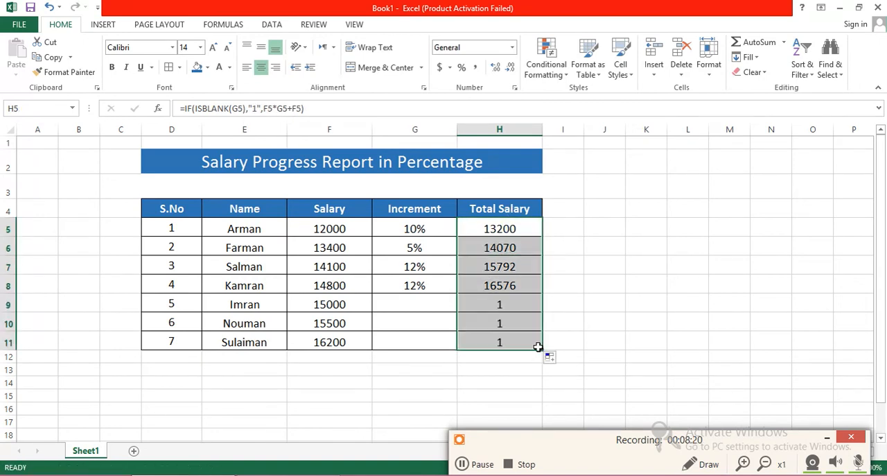
{"action": "key", "text": "ctrl+z"}
Step: Restore the empty text "" as the blank-increment result in the H5 formula and refill it down through H11
{"action": "left_click", "coordinate": [256, 108]}
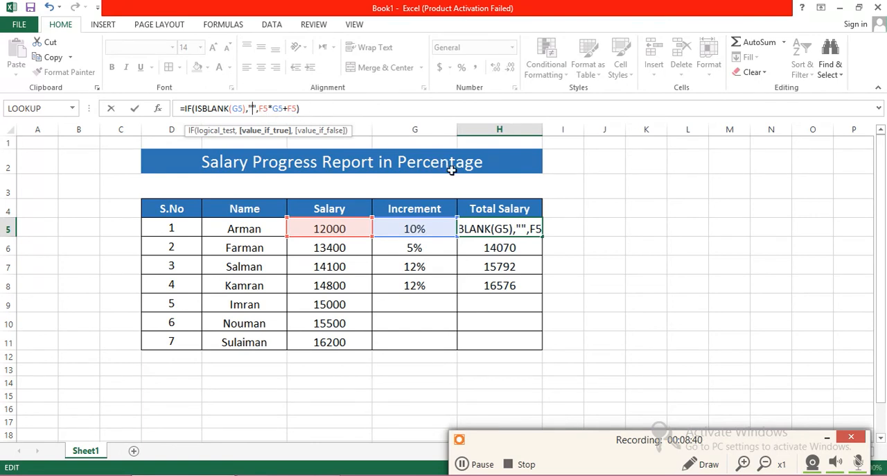
{"action": "left_click_drag", "start_coordinate": [790, 442], "coordinate": [646, 456]}
{"action": "left_click", "coordinate": [850, 468]}
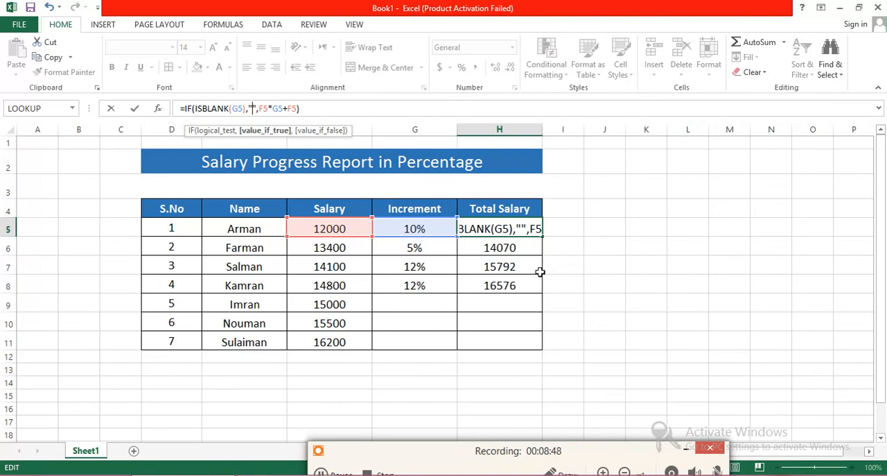
{"action": "left_click", "coordinate": [526, 228]}
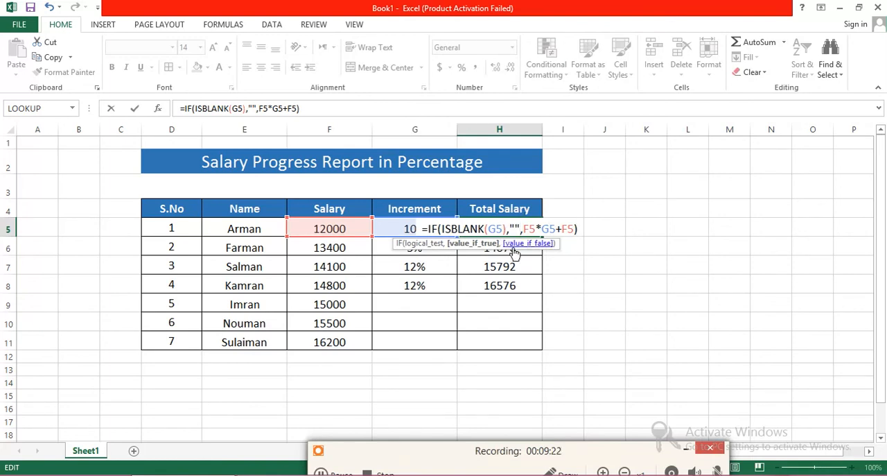
{"action": "key", "text": "Return"}
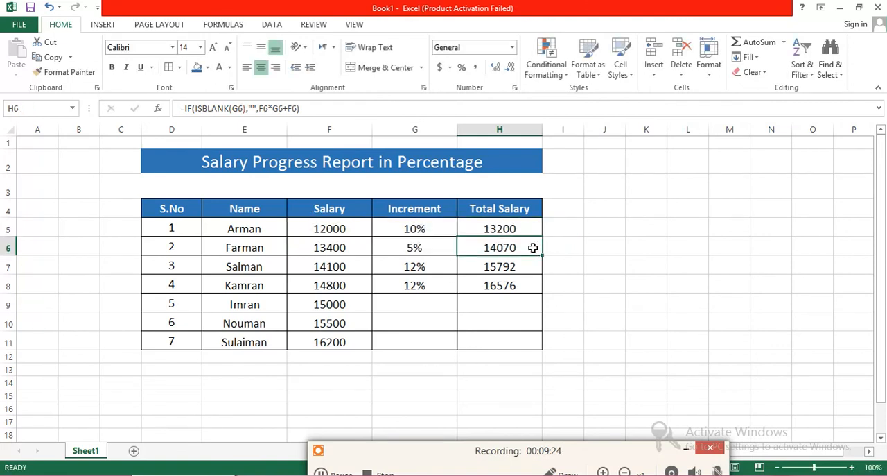
{"action": "left_click", "coordinate": [519, 231]}
{"action": "left_click_drag", "start_coordinate": [542, 237], "coordinate": [537, 338]}
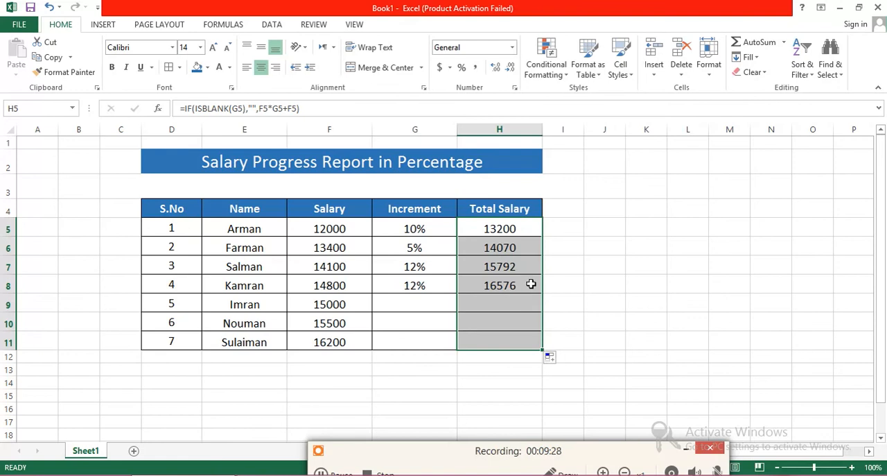
{"action": "left_click", "coordinate": [560, 225]}
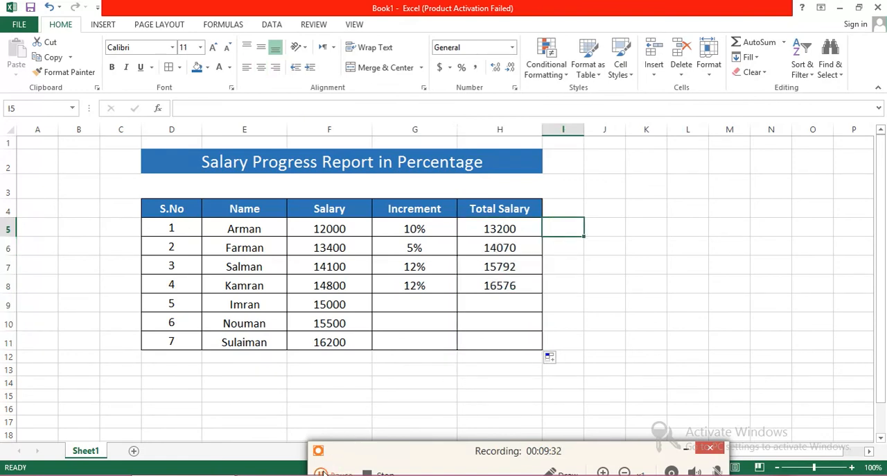
{"action": "left_click", "coordinate": [322, 471]}
{"action": "mouse_move", "coordinate": [437, 455]}
{"action": "left_mouse_down"}
{"action": "mouse_move", "coordinate": [533, 462]}
{"action": "mouse_move", "coordinate": [530, 470]}
{"action": "mouse_move", "coordinate": [555, 451]}
{"action": "left_mouse_up"}
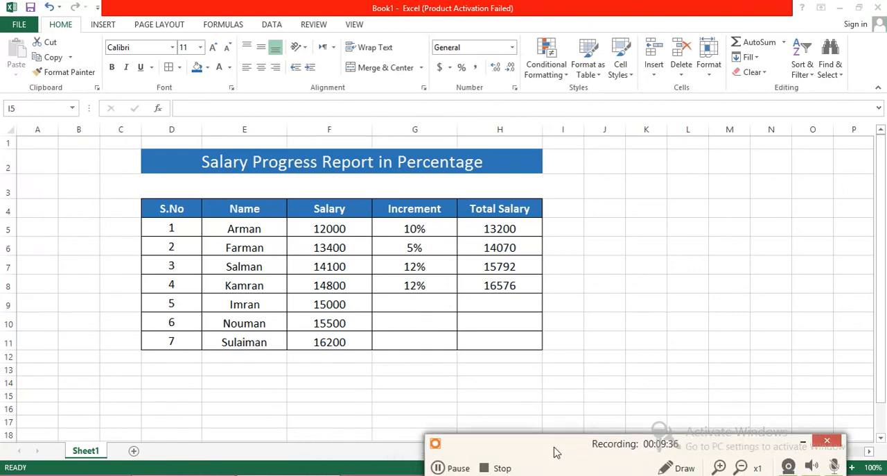